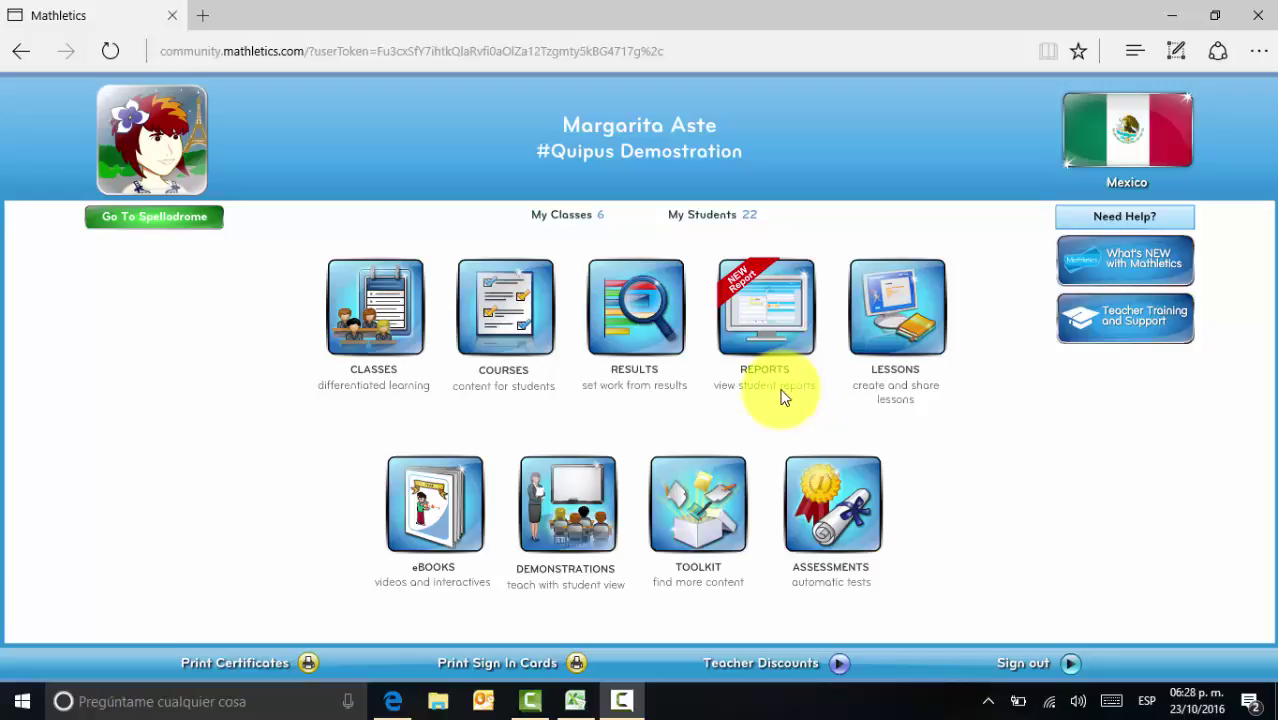
# Open the student reports area, request the Activity and Usage Report download, and close the blank report tab
pyautogui.click(764, 336)
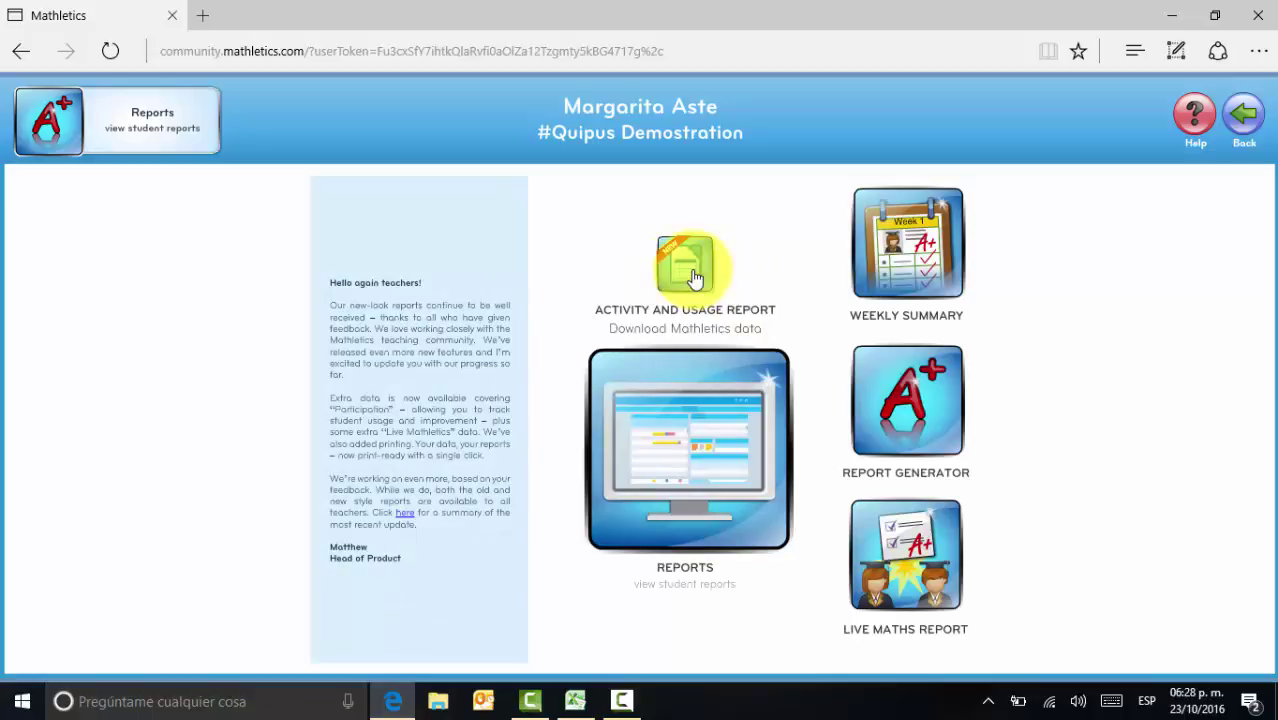
pyautogui.click(695, 277)
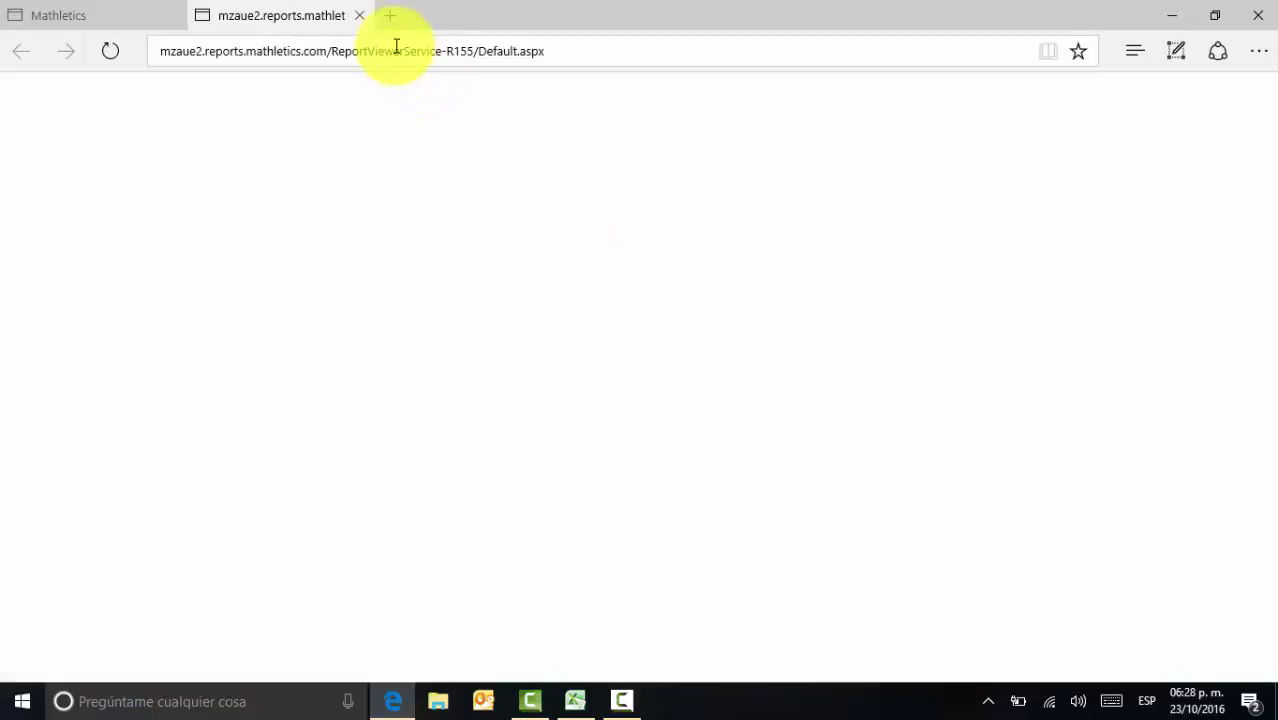
pyautogui.click(360, 17)
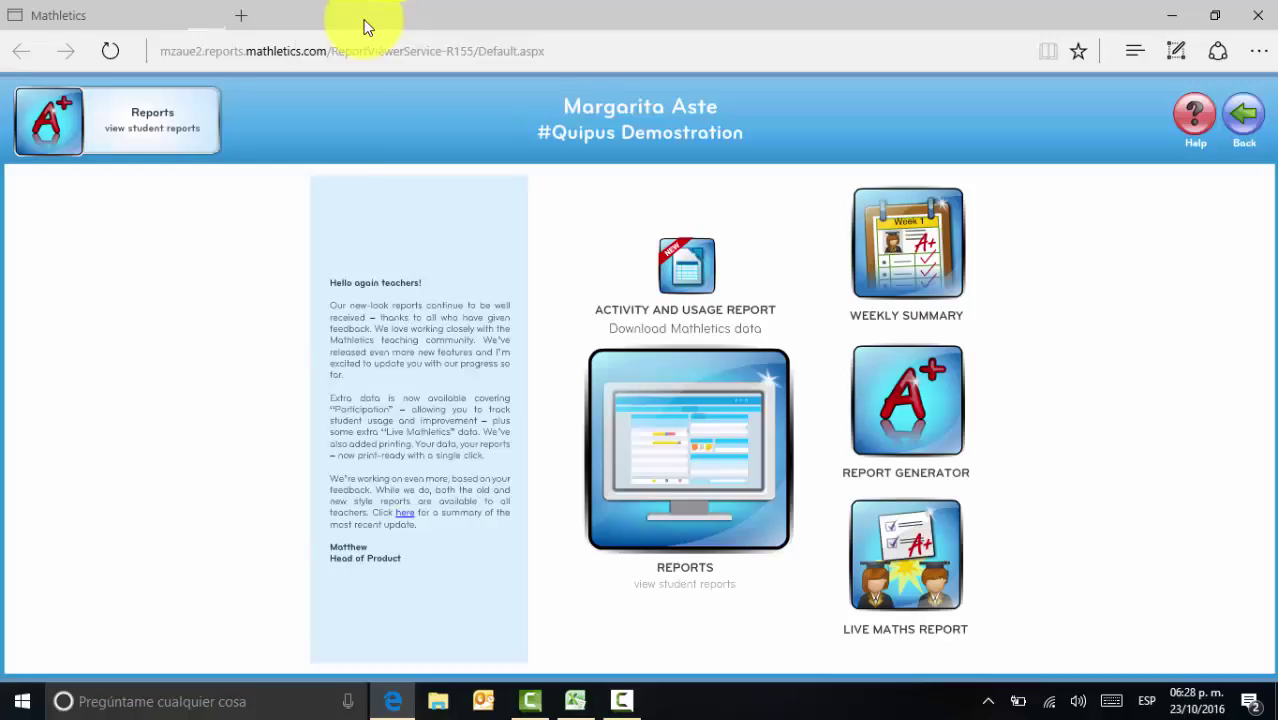
# Switch to the exported school data workbook in Excel and enable editing
pyautogui.click(585, 705)
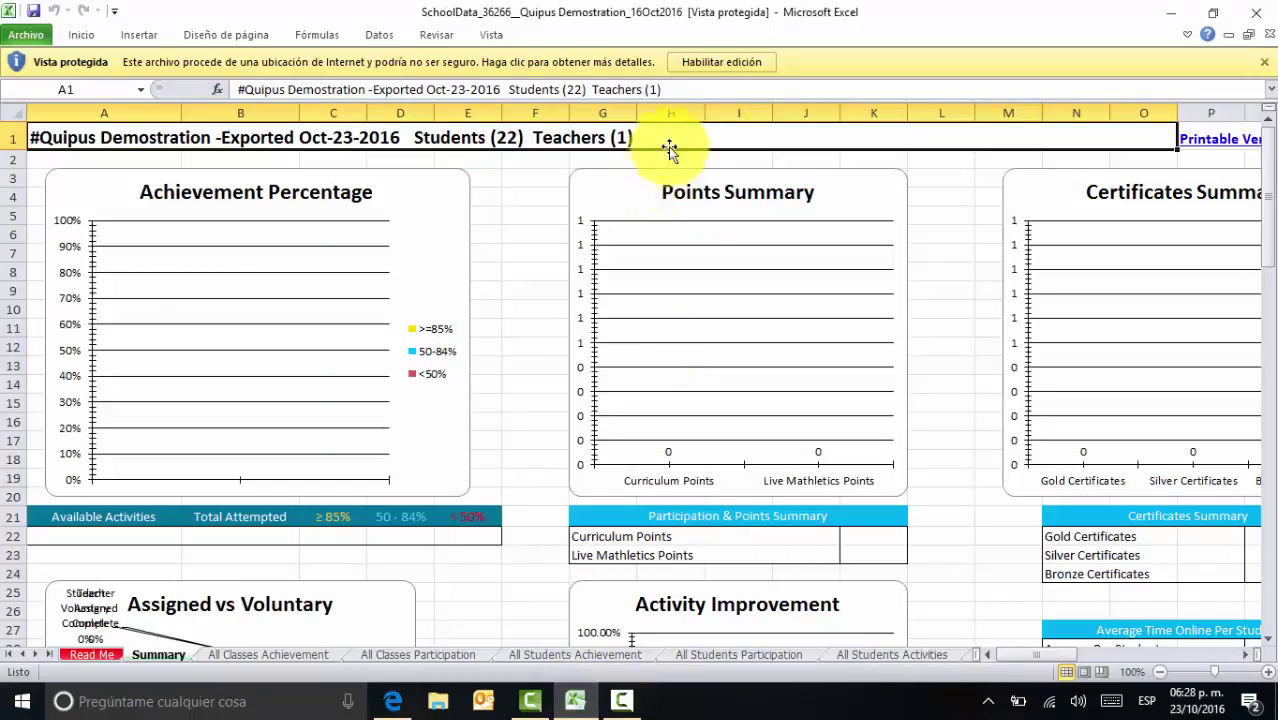
pyautogui.click(720, 62)
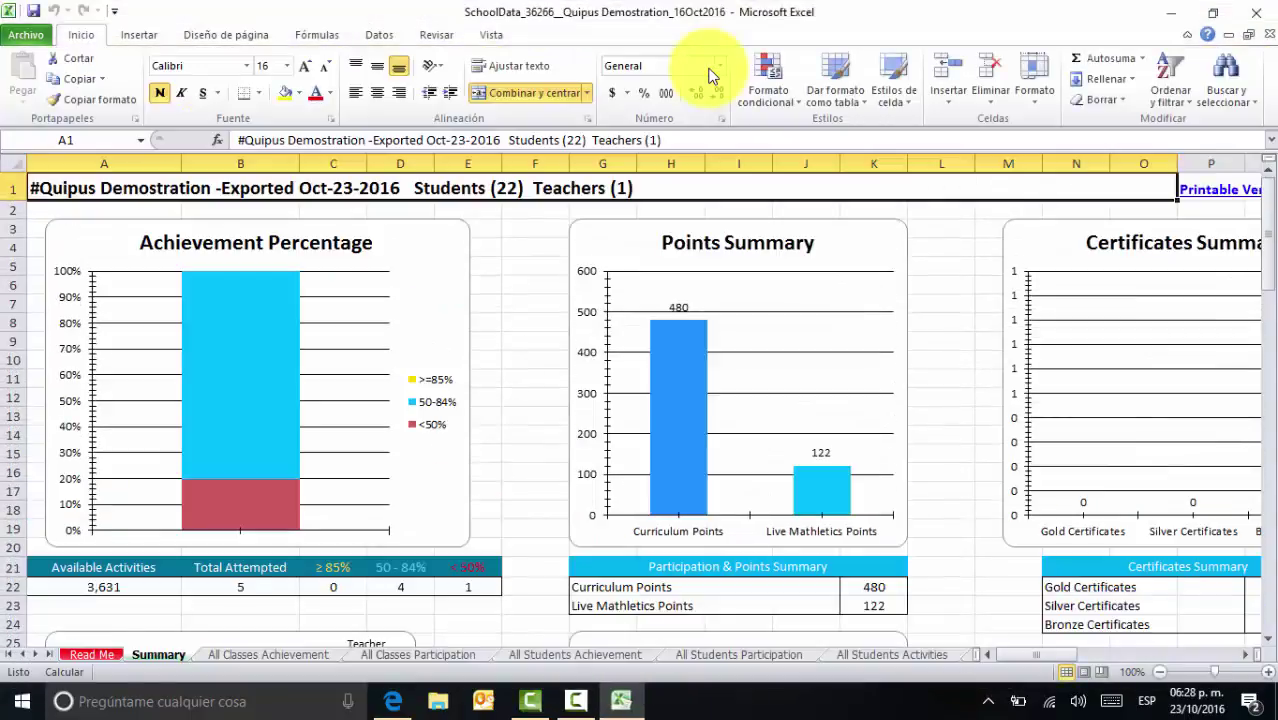
# Examine the Achievement Percentage, Assigned vs Voluntary, Activity Improvement and Points Summary charts on the Summary sheet
pyautogui.moveTo(220, 366)
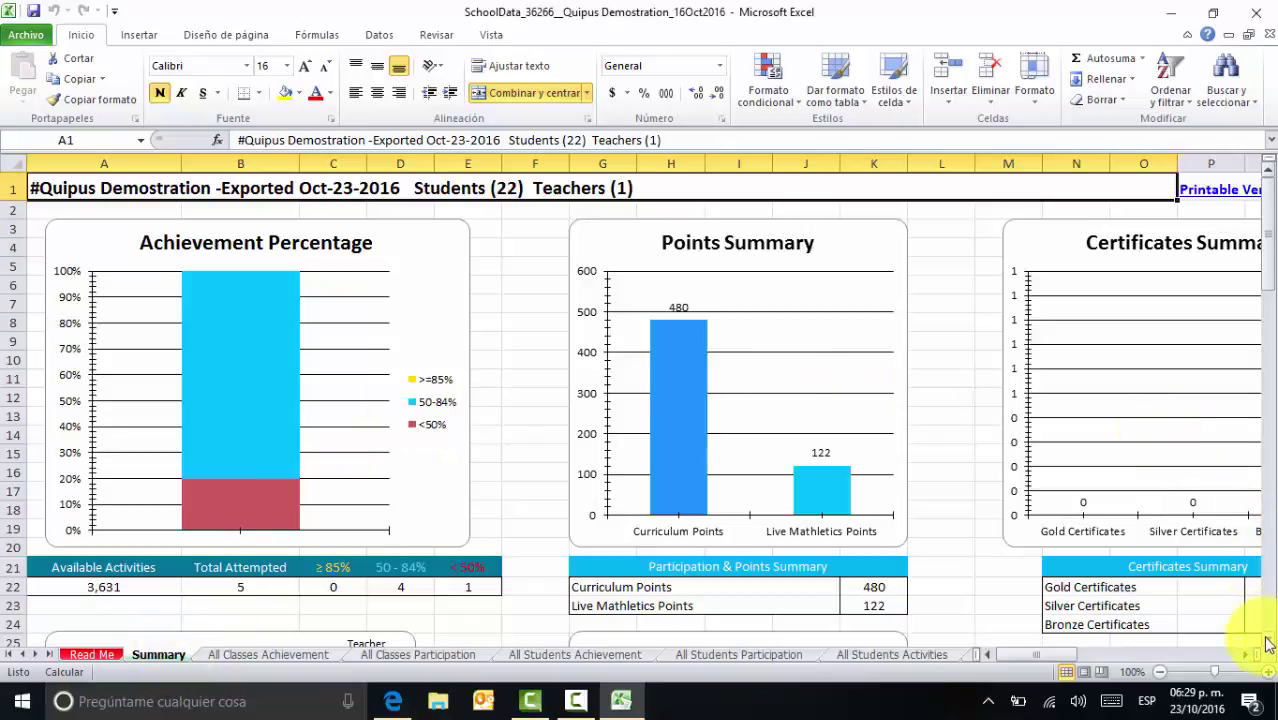
pyautogui.scroll(-2, 1268, 645)
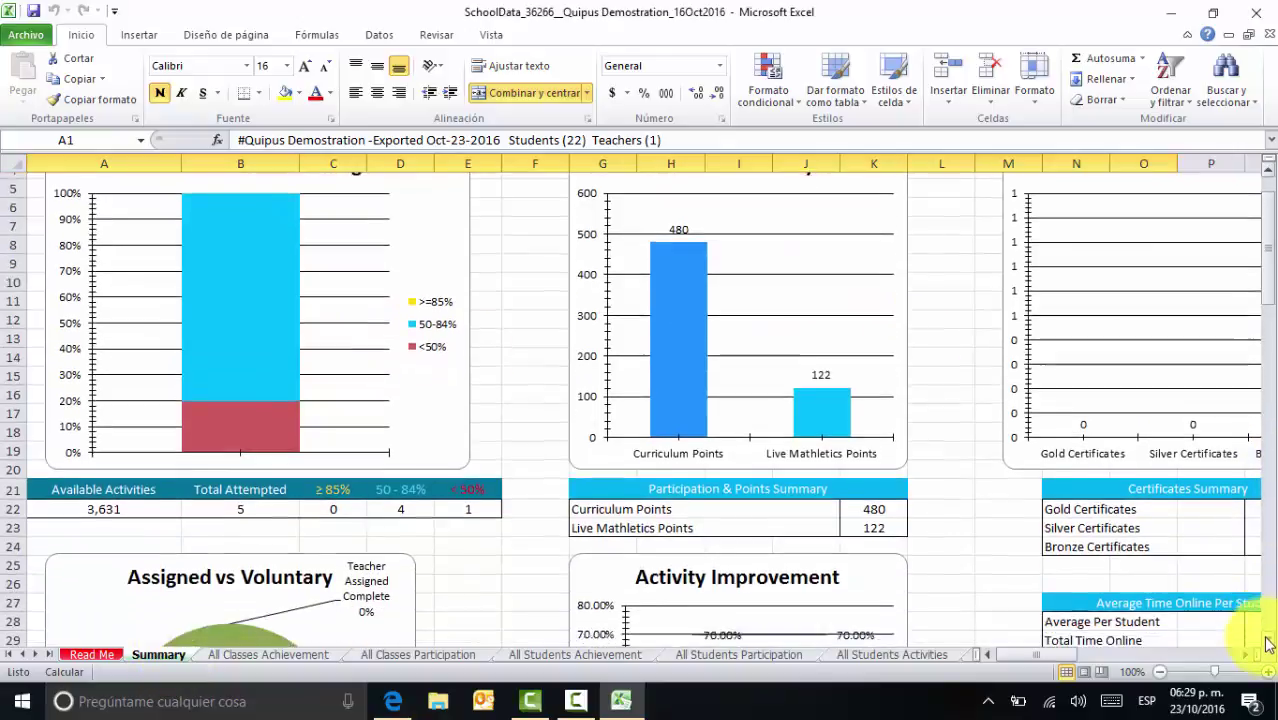
pyautogui.scroll(-3, 1268, 645)
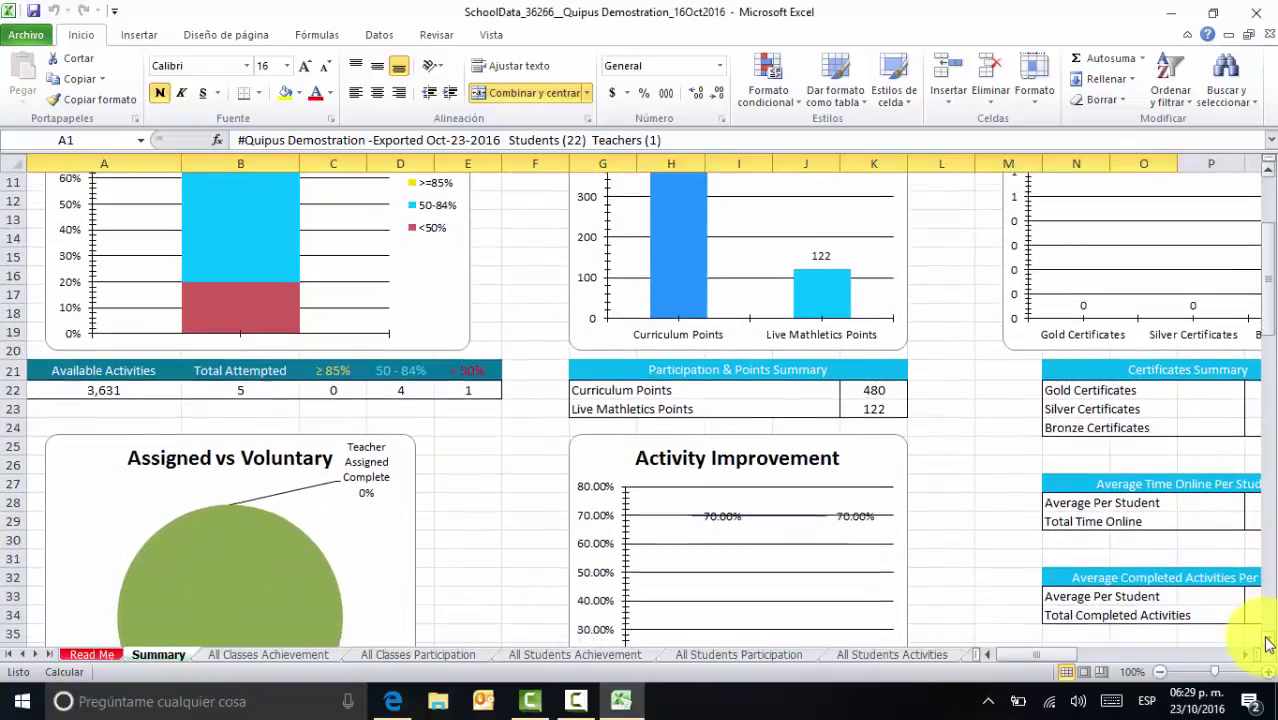
pyautogui.scroll(-2, 1268, 645)
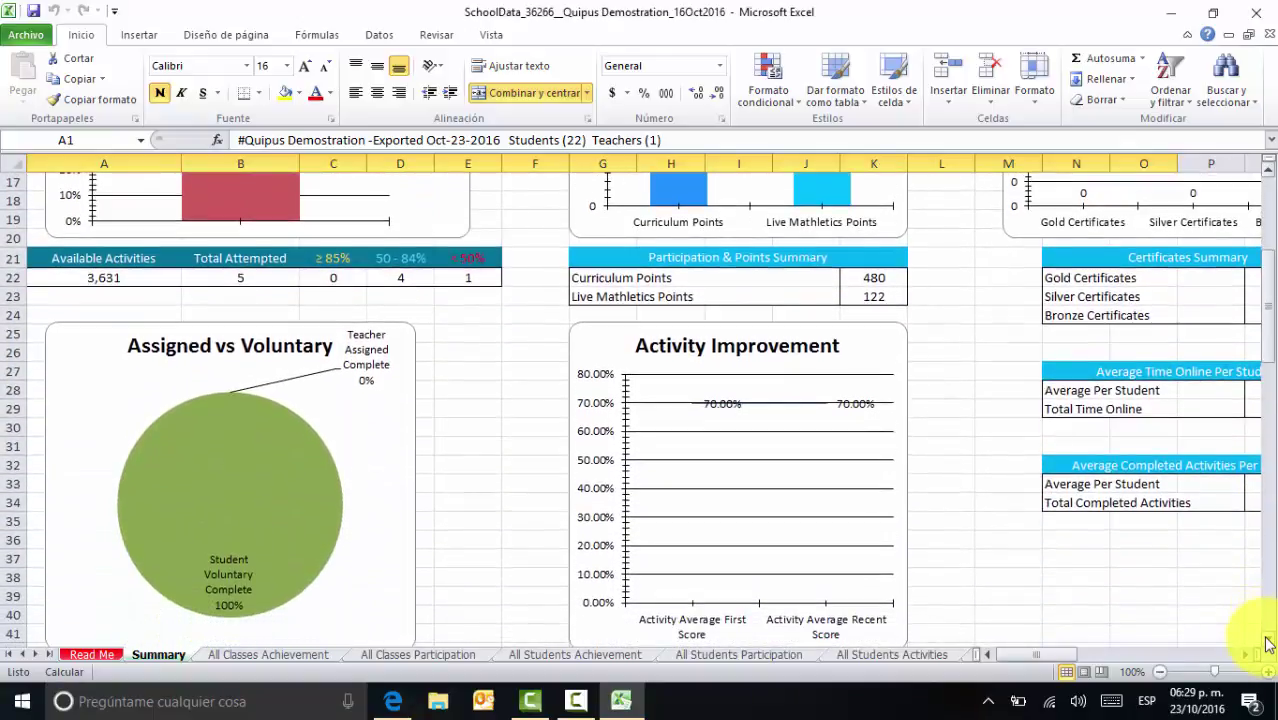
pyautogui.scroll(-2, 1268, 645)
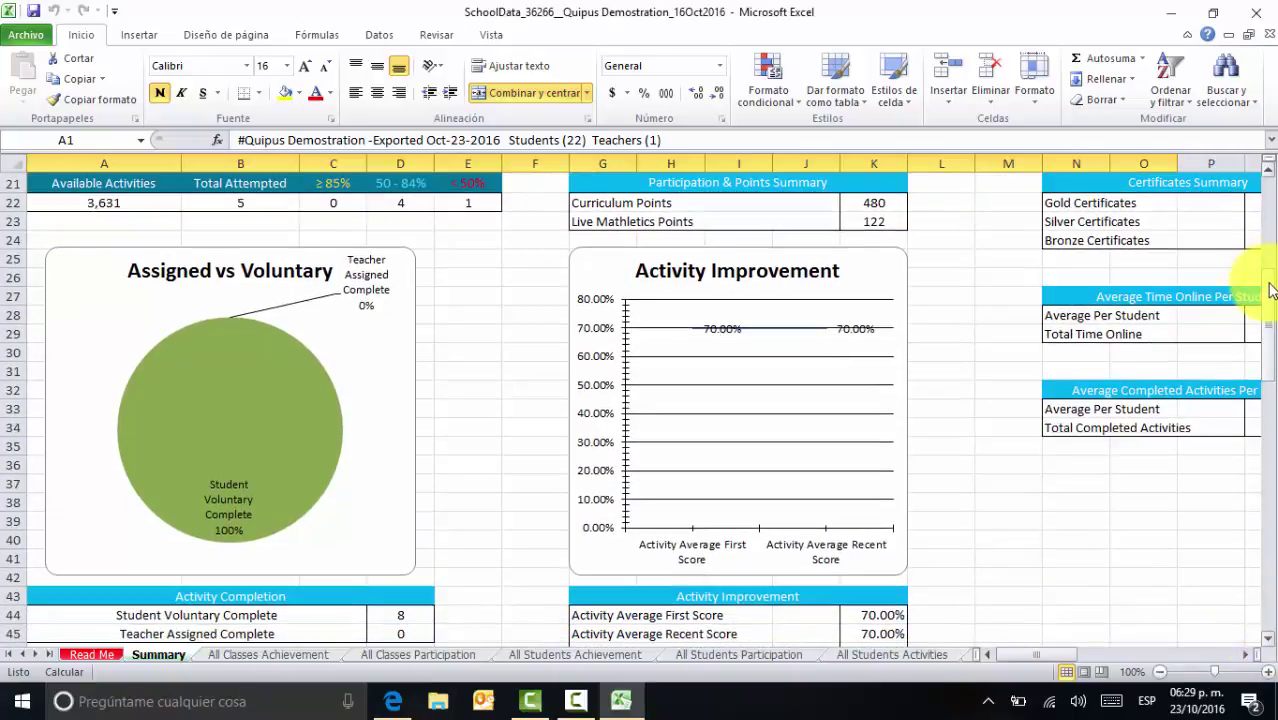
pyautogui.moveTo(1270, 290); pyautogui.dragTo(1268, 185)
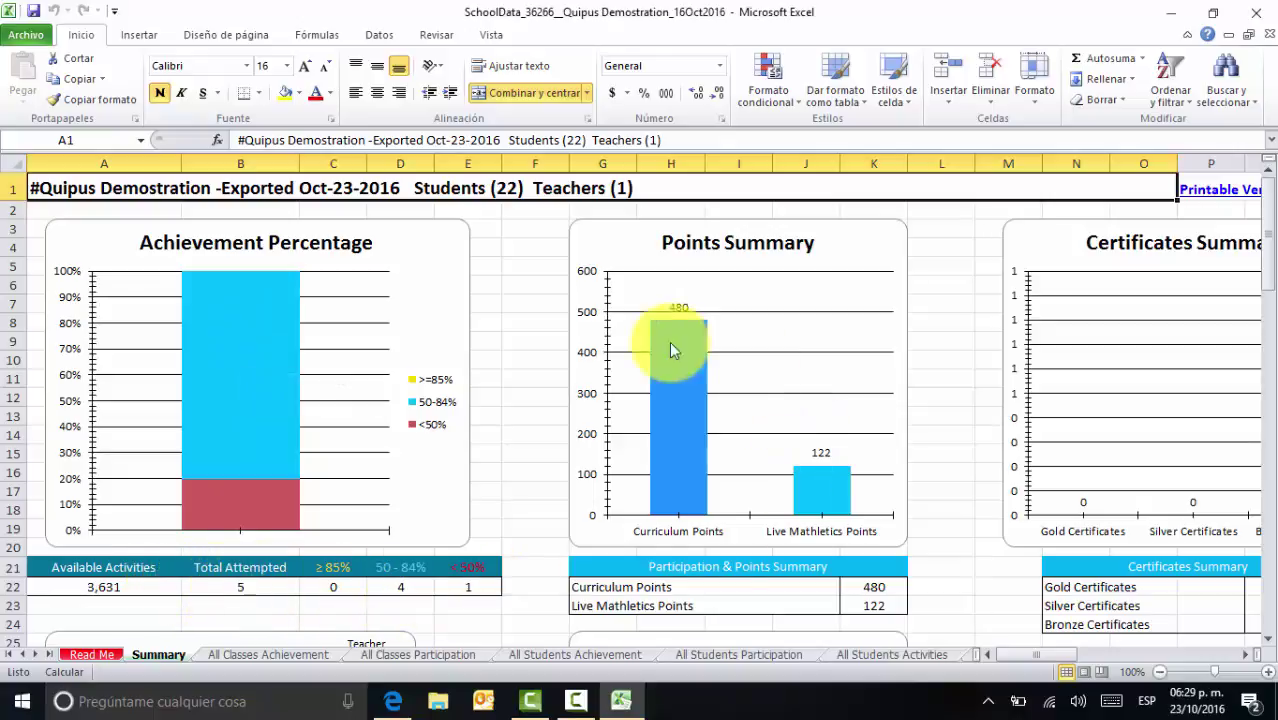
pyautogui.moveTo(706, 488)
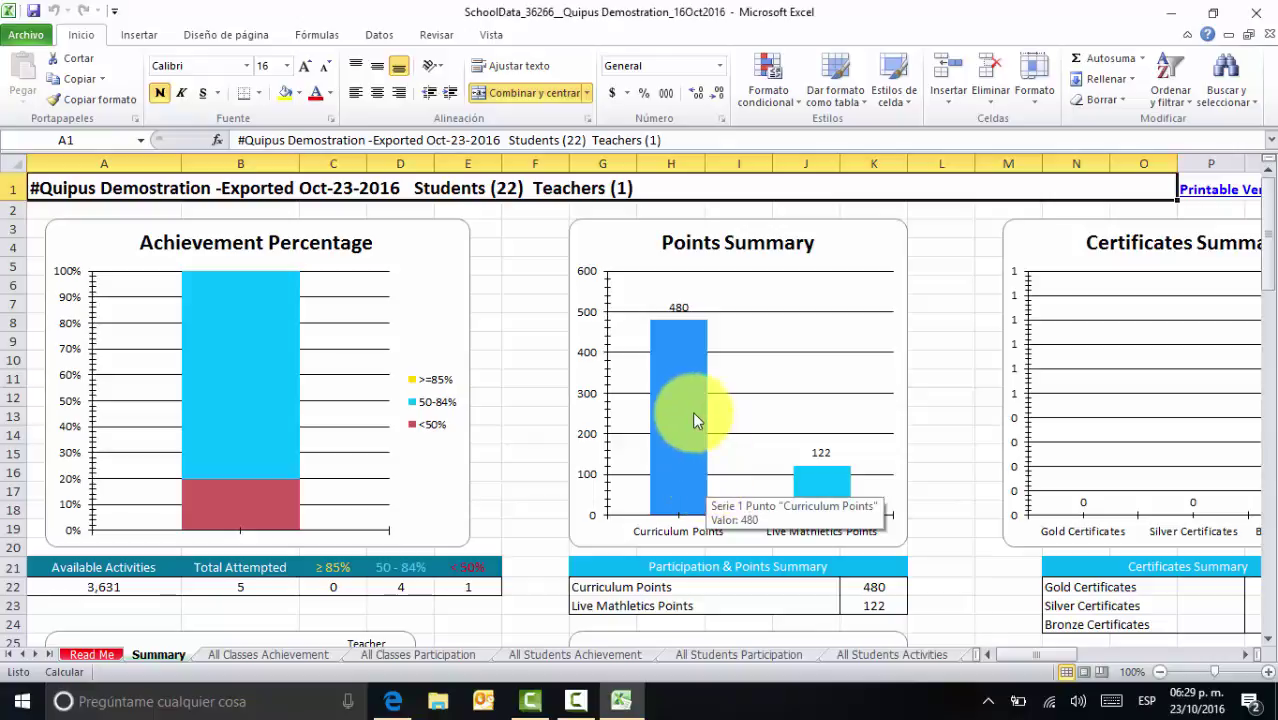
pyautogui.moveTo(828, 484)
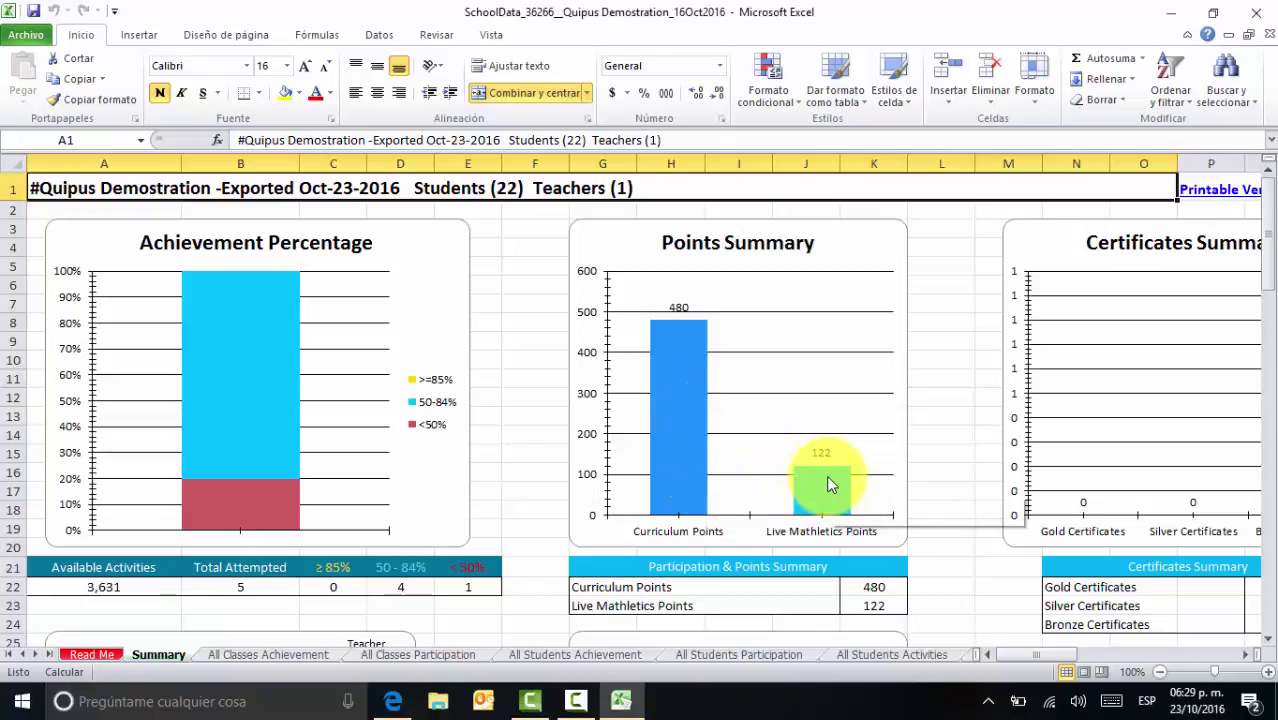
# Examine the certificates, average time online, completed activities and activity improvement figures on the Summary sheet
pyautogui.click(1247, 656)
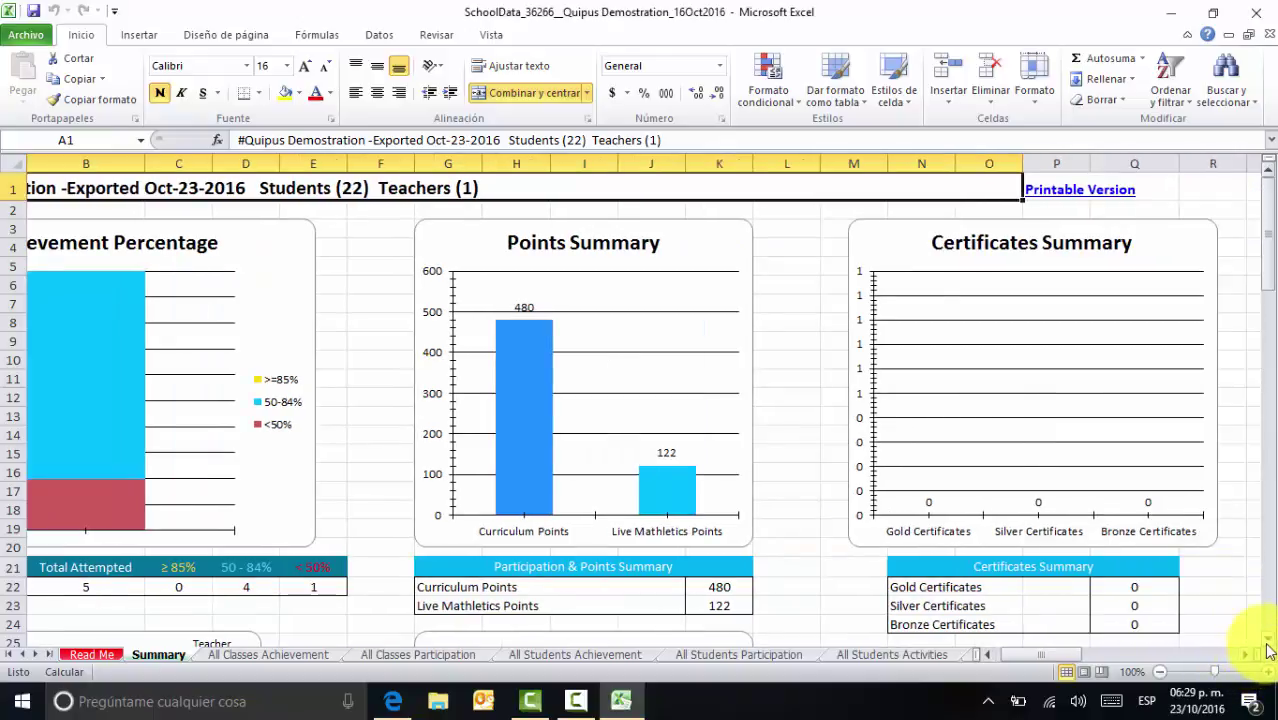
pyautogui.scroll(-3, 1268, 650)
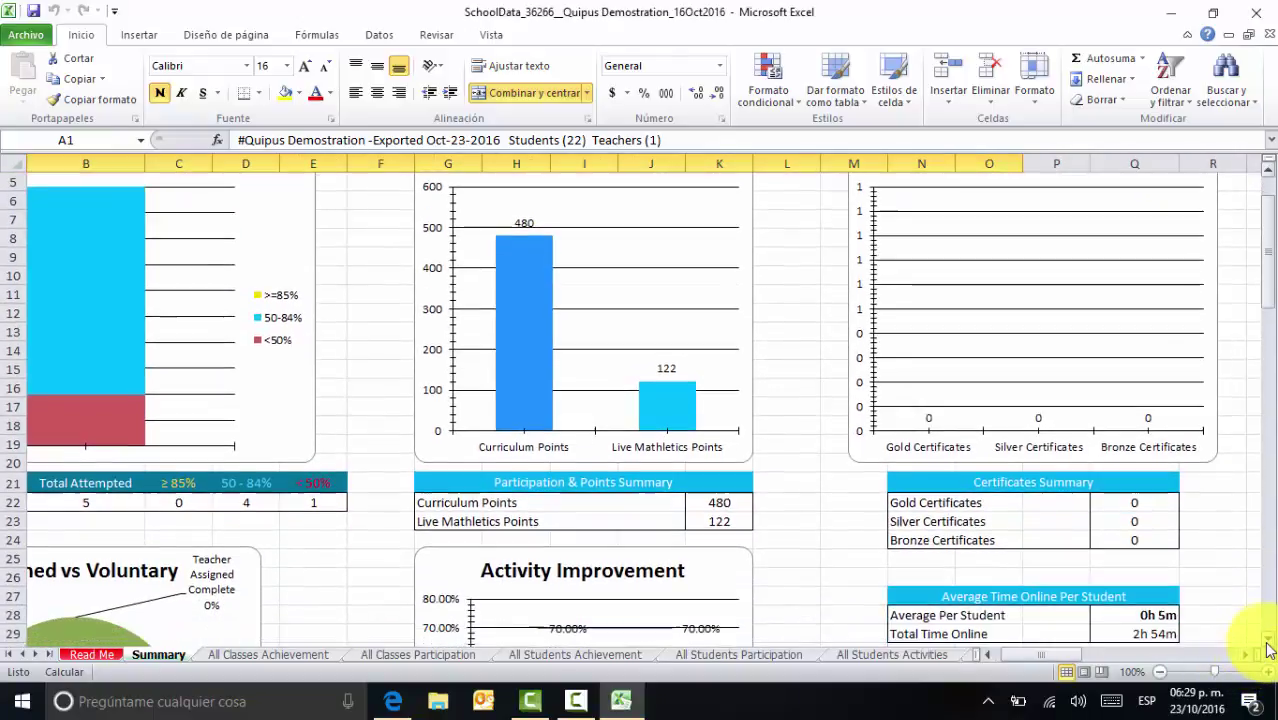
pyautogui.scroll(-2, 1268, 650)
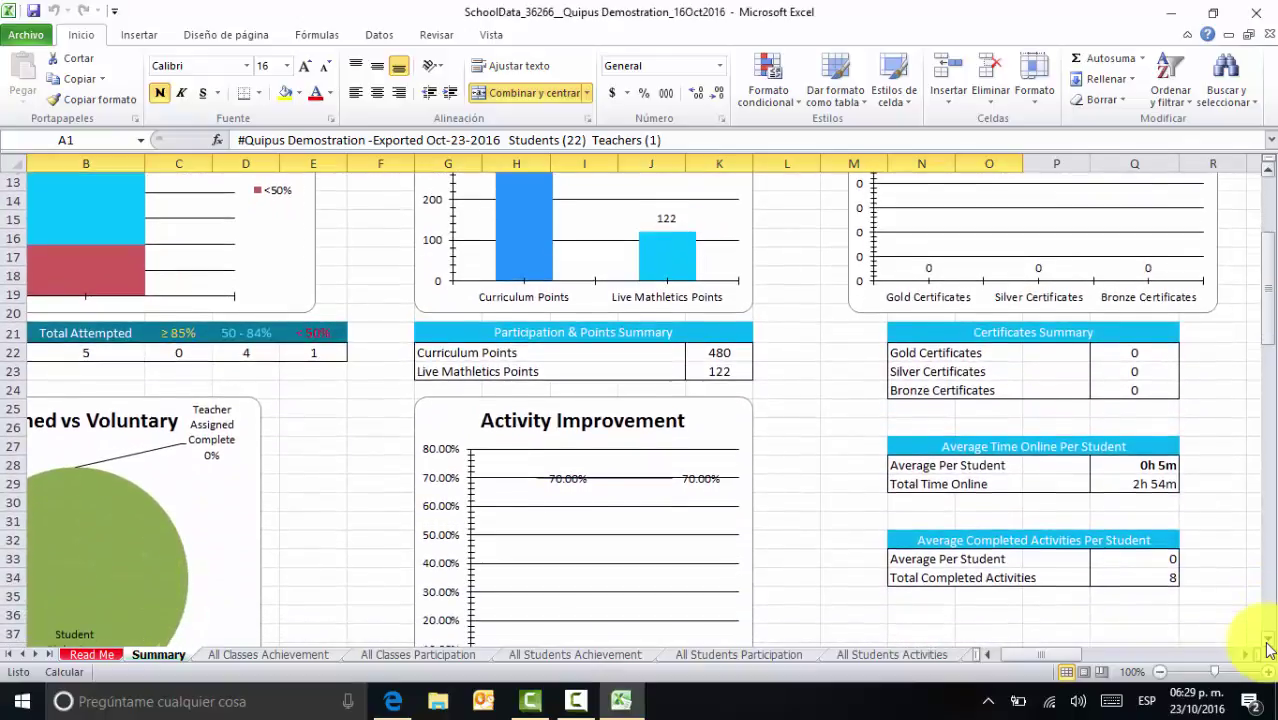
pyautogui.scroll(-1, 1268, 650)
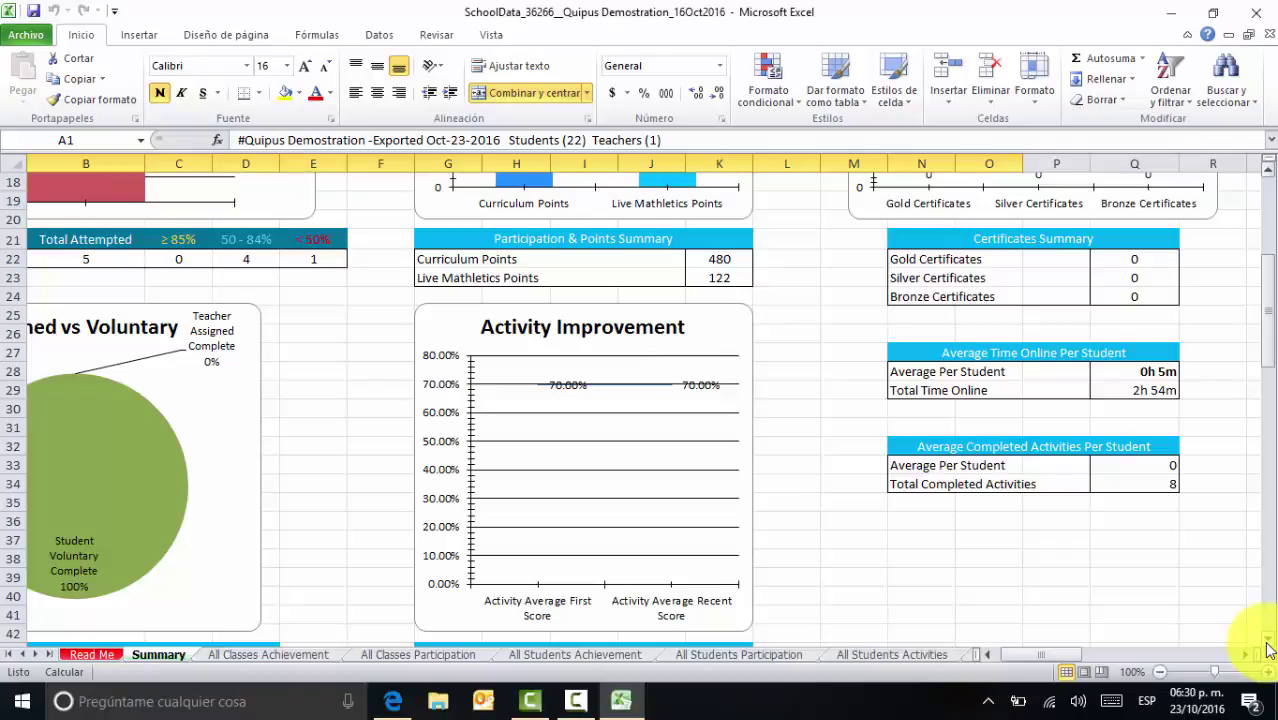
pyautogui.scroll(-1, 1268, 650)
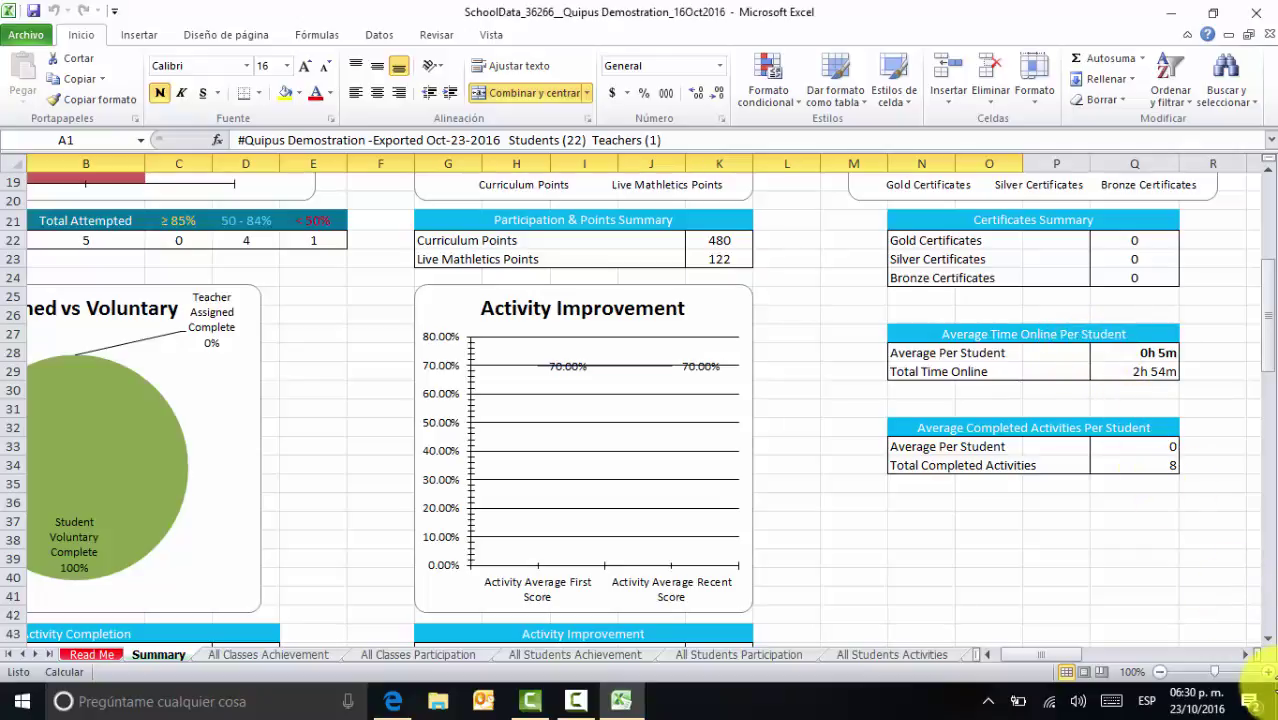
pyautogui.scroll(-3, 1270, 645)
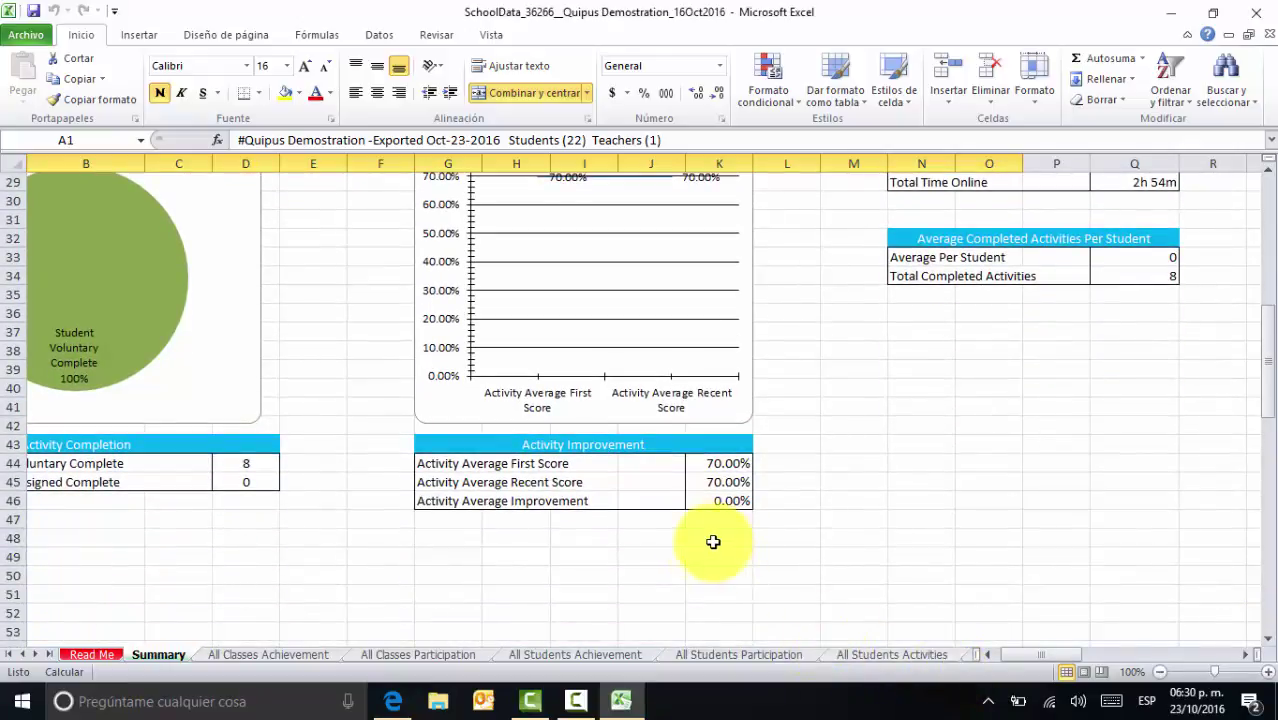
# Review the class-level results on the All Classes Achievement and All Classes Participation sheets, including the participation table below the charts
pyautogui.click(278, 656)
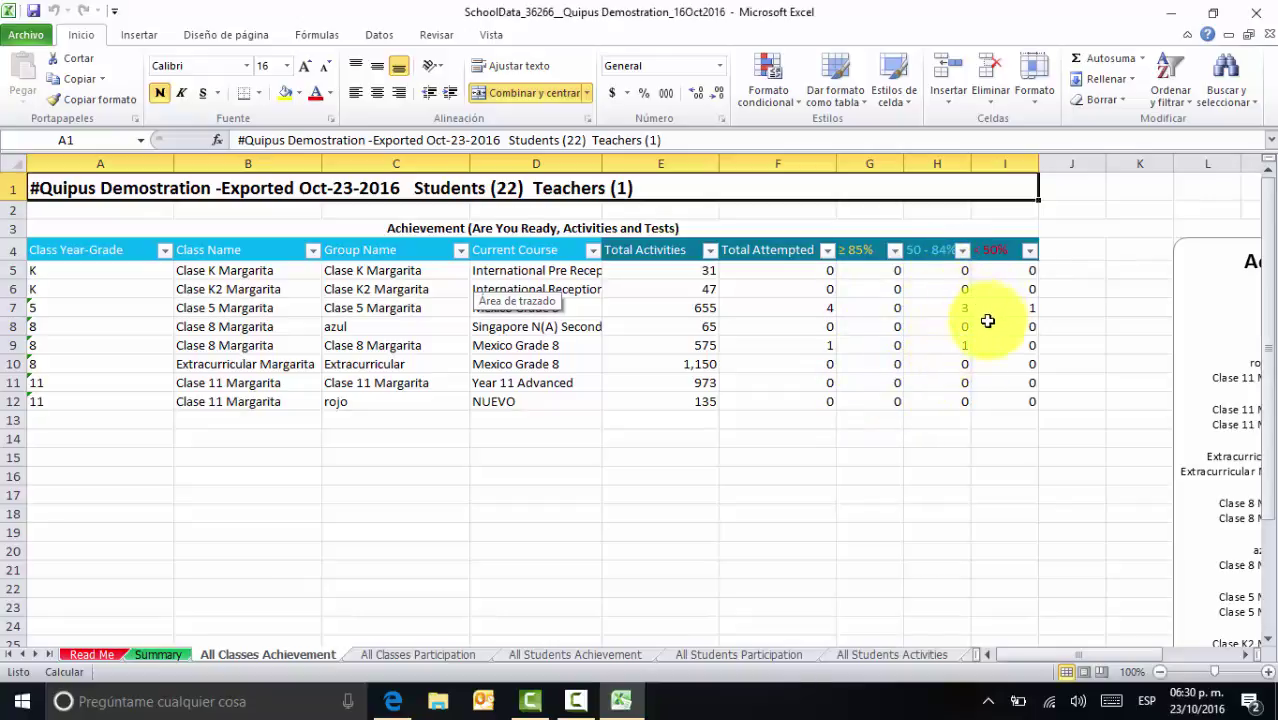
pyautogui.click(400, 653)
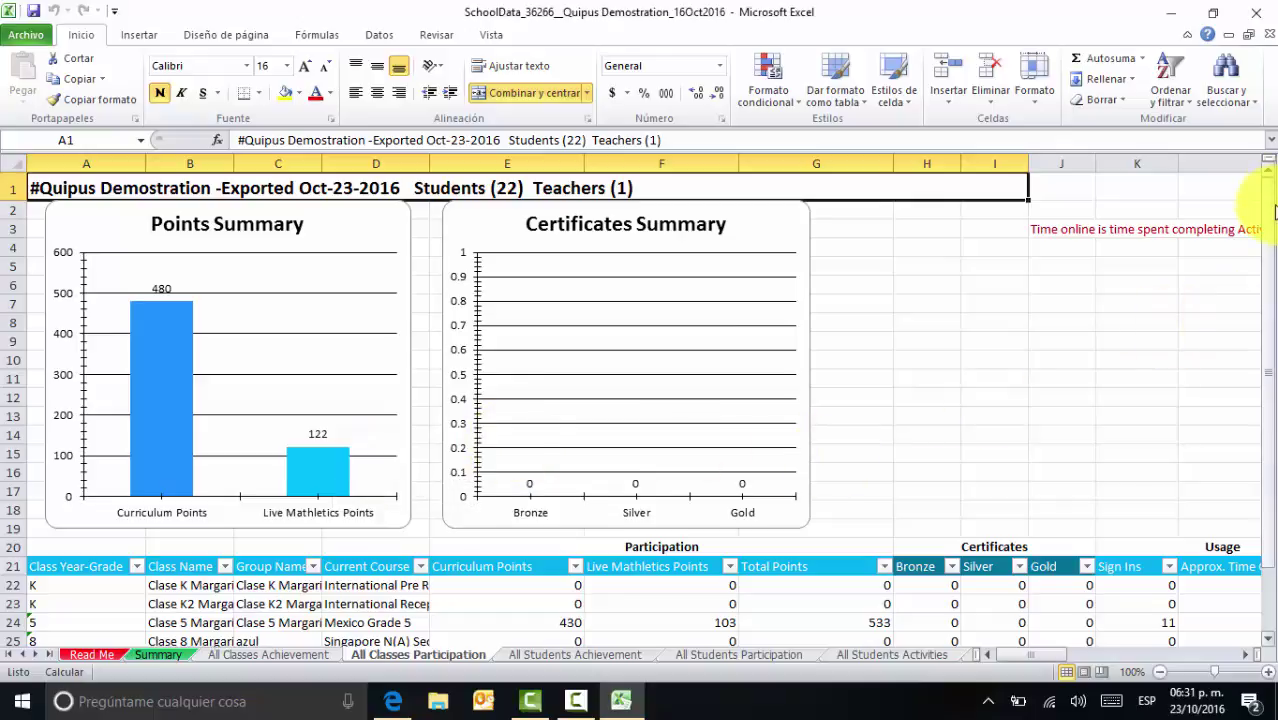
pyautogui.moveTo(1274, 211); pyautogui.dragTo(1260, 258)
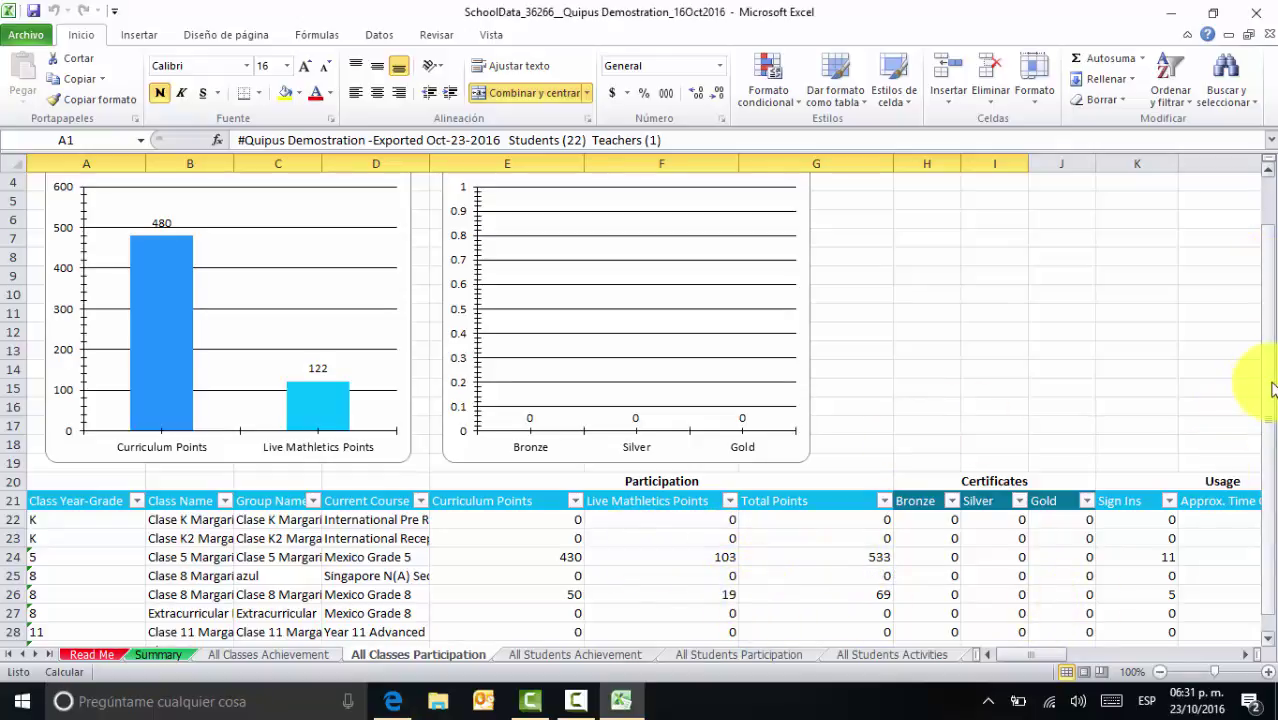
pyautogui.moveTo(1266, 392); pyautogui.dragTo(1274, 434)
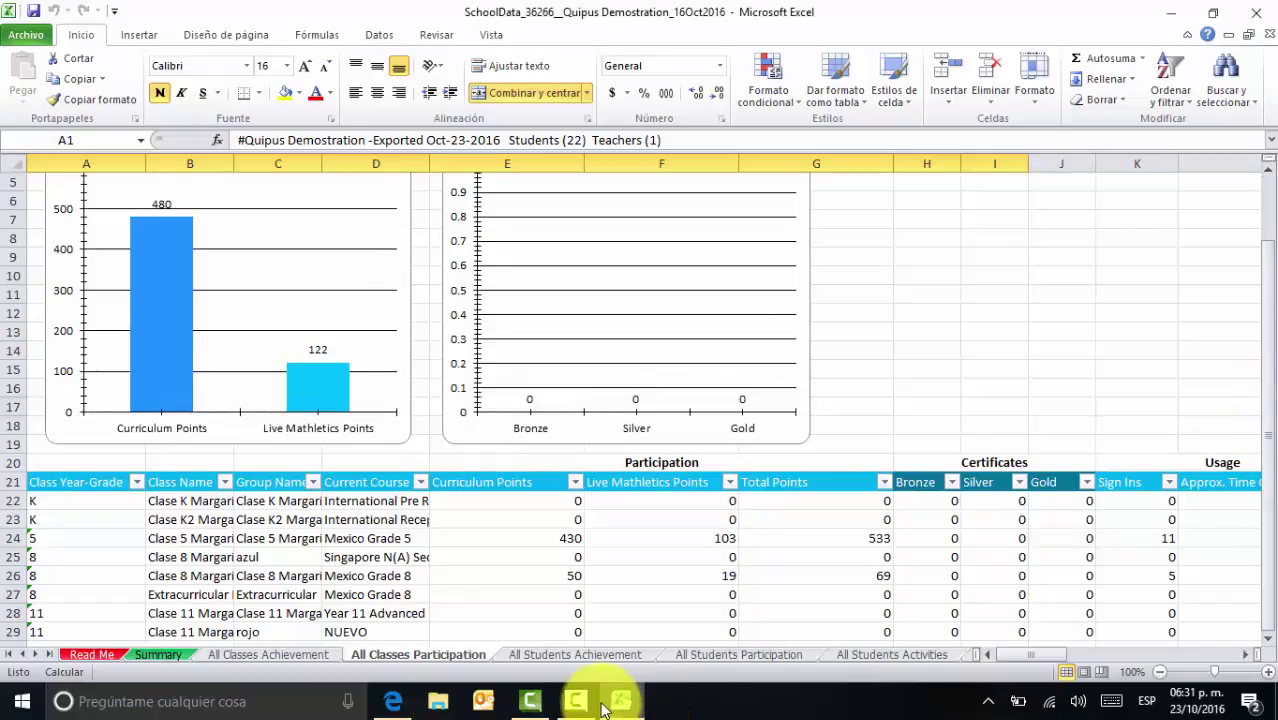
# Review each student's attempted activities and score bands in the table on the All Students Achievement sheet
pyautogui.click(598, 655)
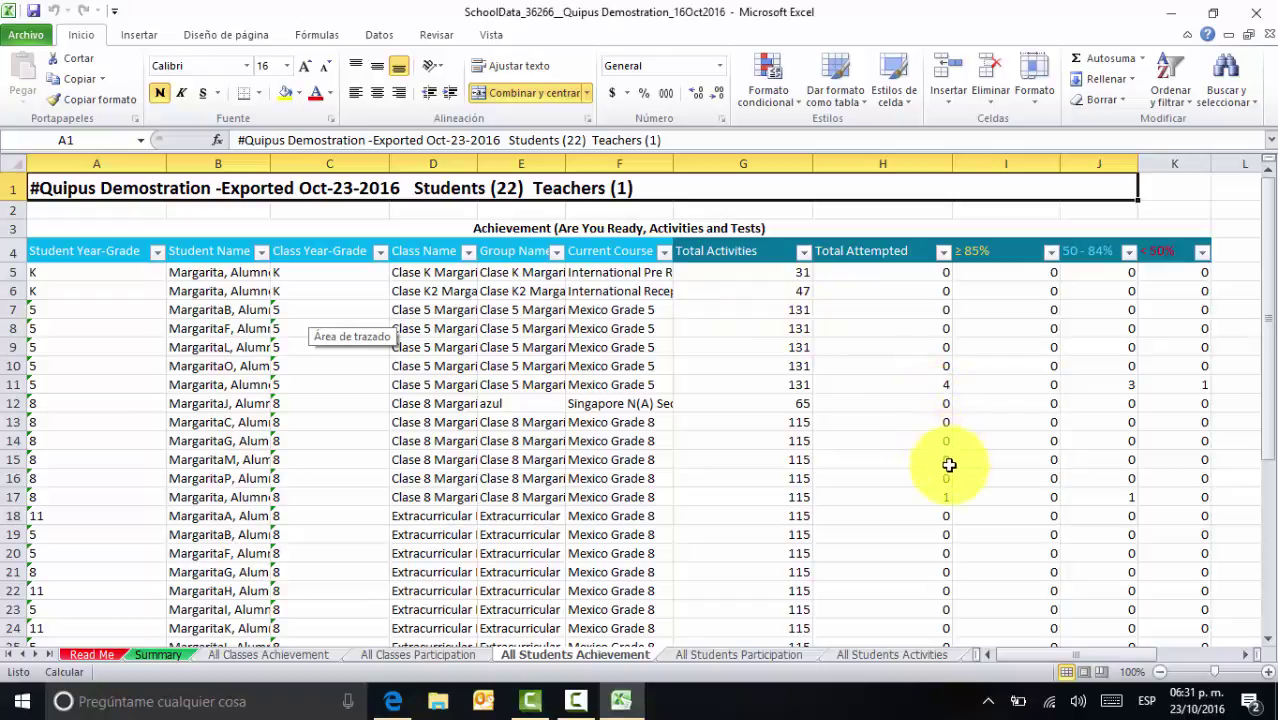
pyautogui.click(1268, 641)
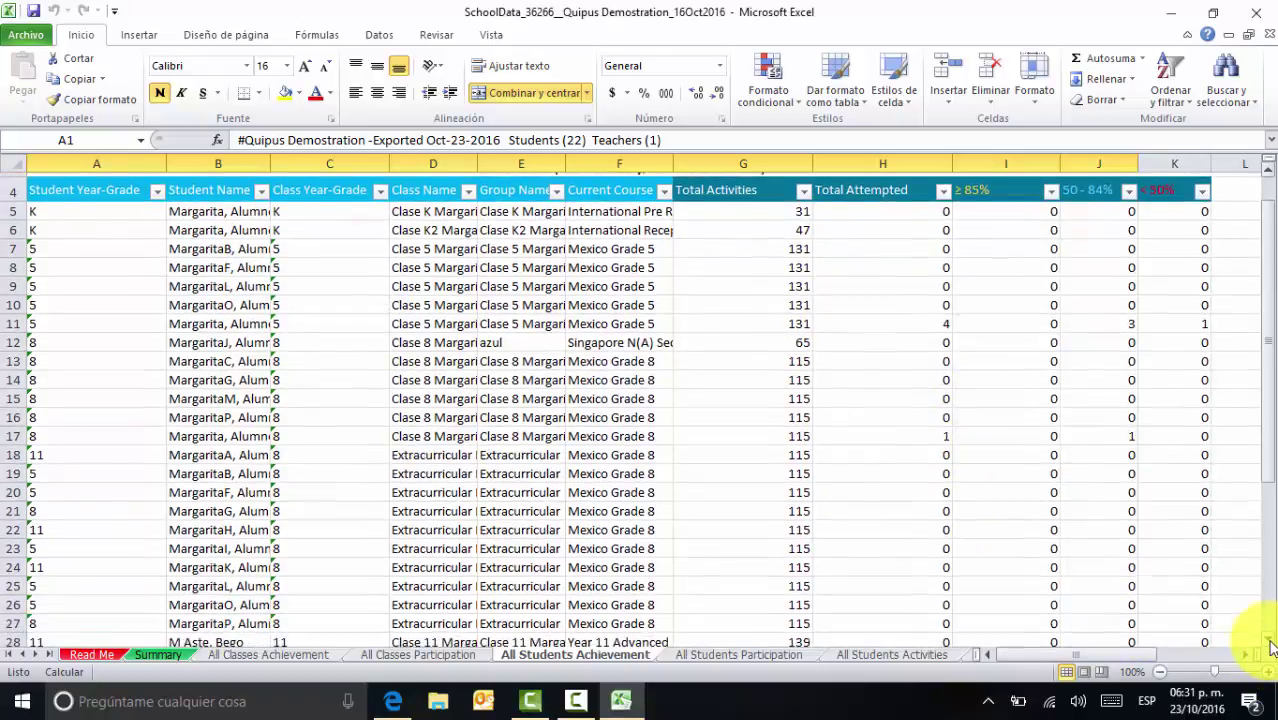
pyautogui.click(1268, 641)
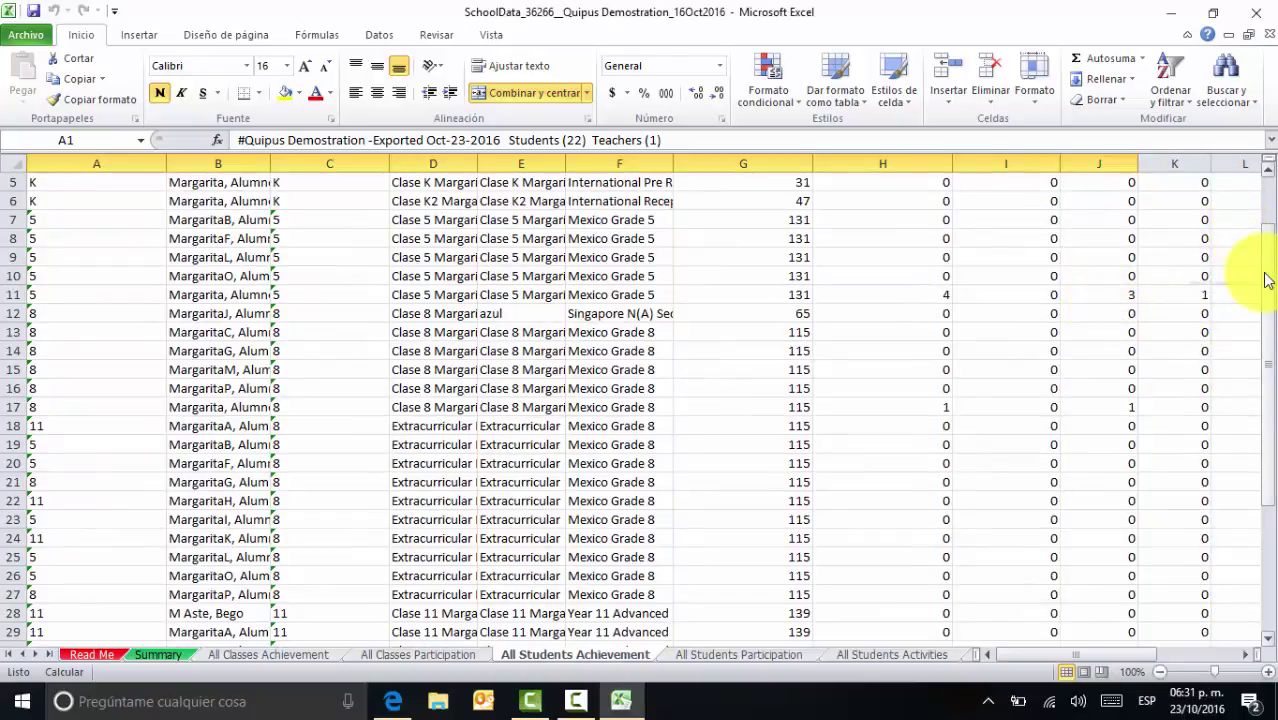
pyautogui.moveTo(1267, 266); pyautogui.dragTo(1268, 250)
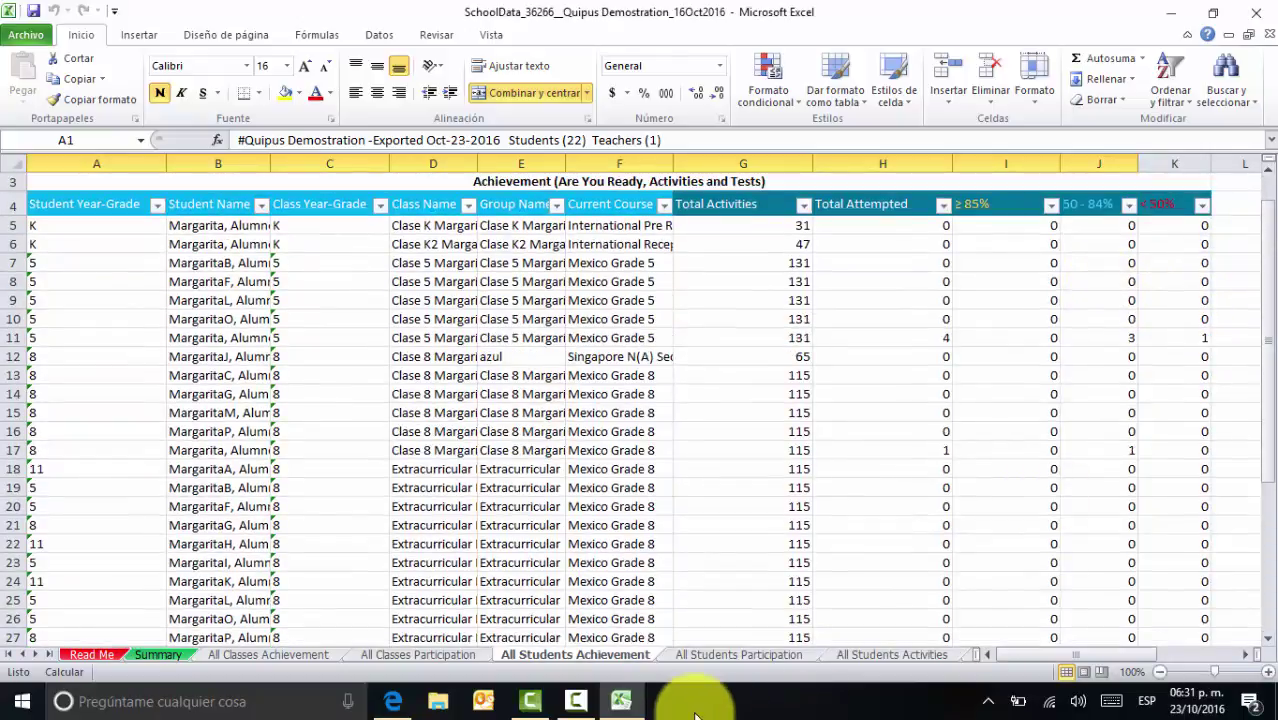
# Review the points charts and the per-student participation table on the All Students Participation sheet
pyautogui.click(755, 655)
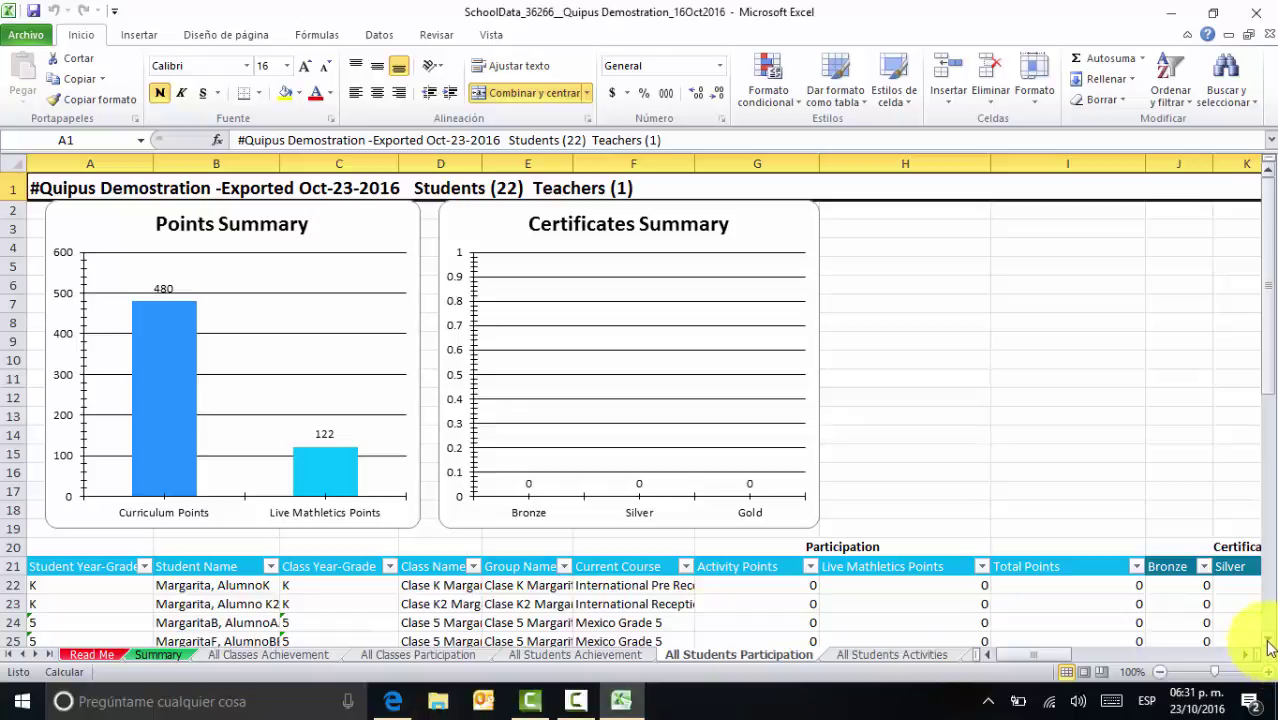
pyautogui.scroll(-5, 1268, 648)
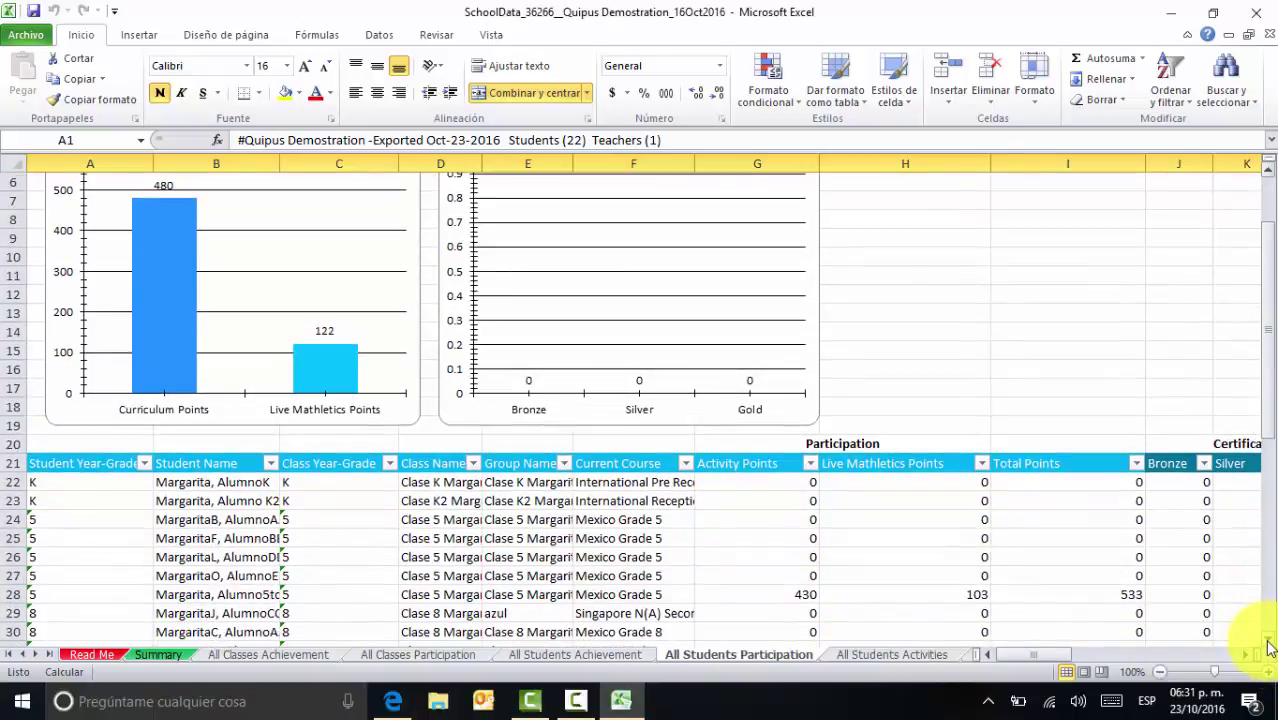
pyautogui.scroll(-5, 1268, 648)
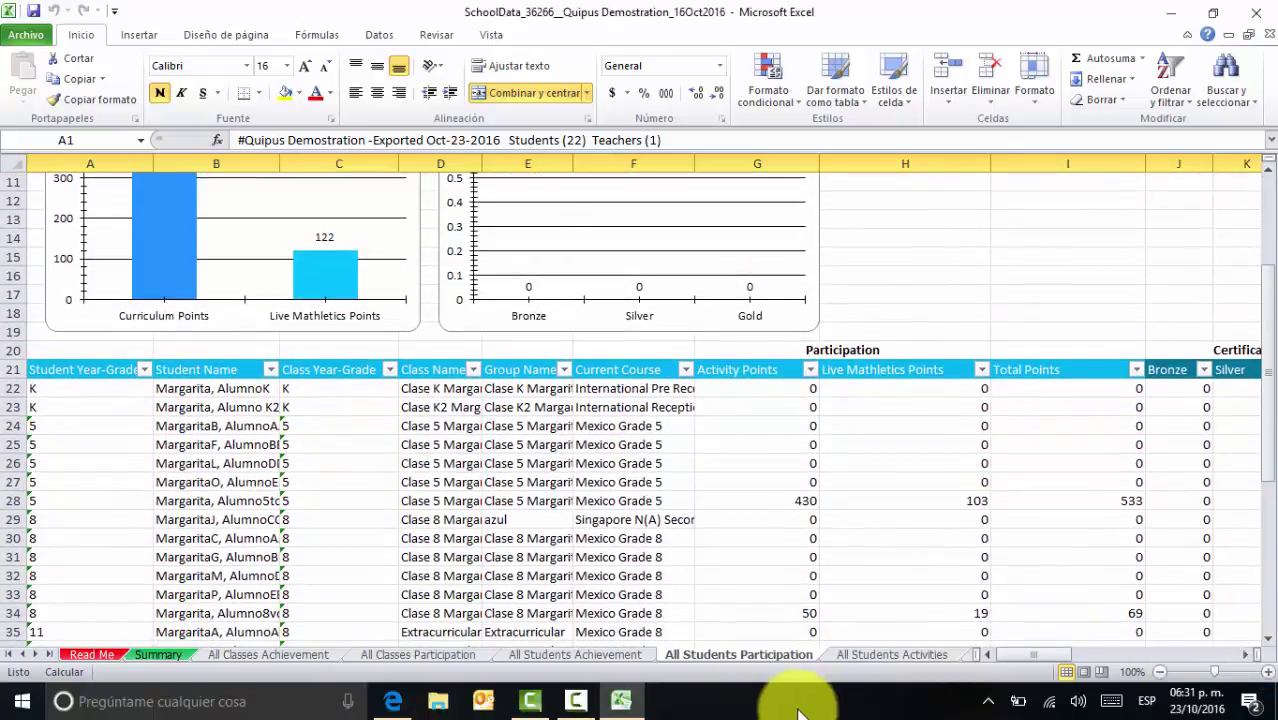
# Review the activity charts and the per-student activity table through its date columns on the All Students Activities sheet
pyautogui.click(851, 654)
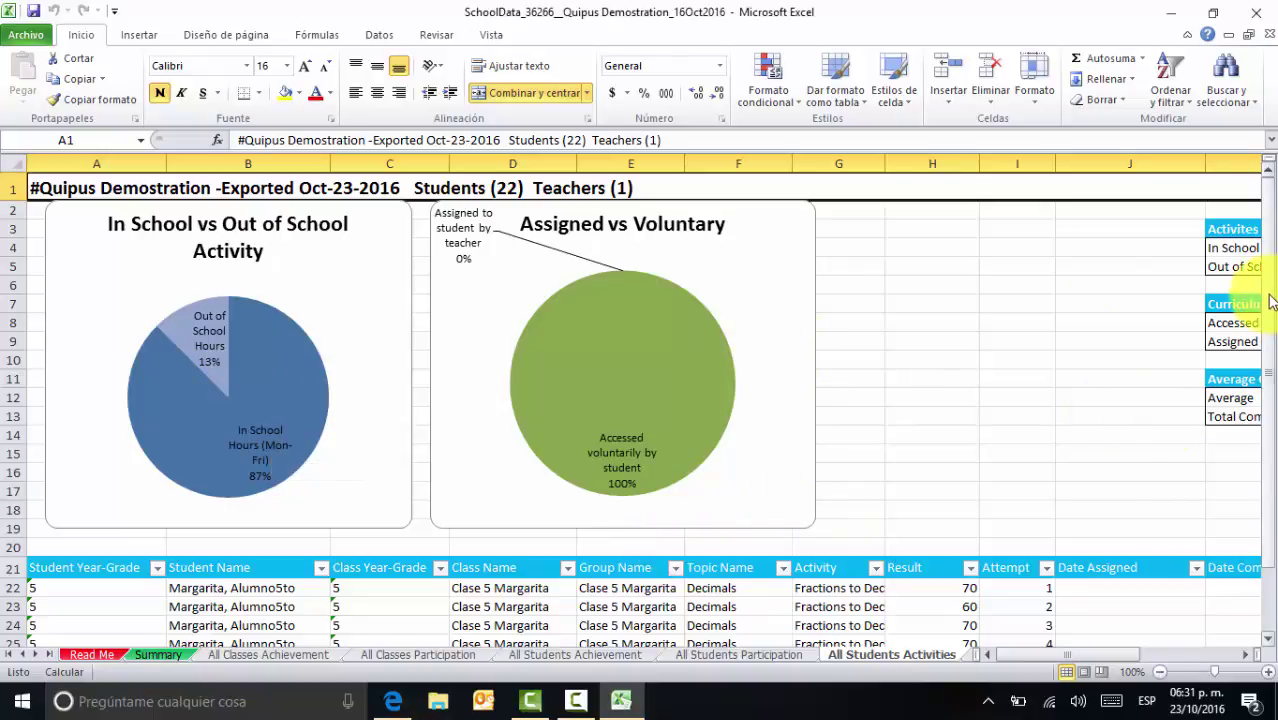
pyautogui.moveTo(1271, 302); pyautogui.dragTo(1273, 358)
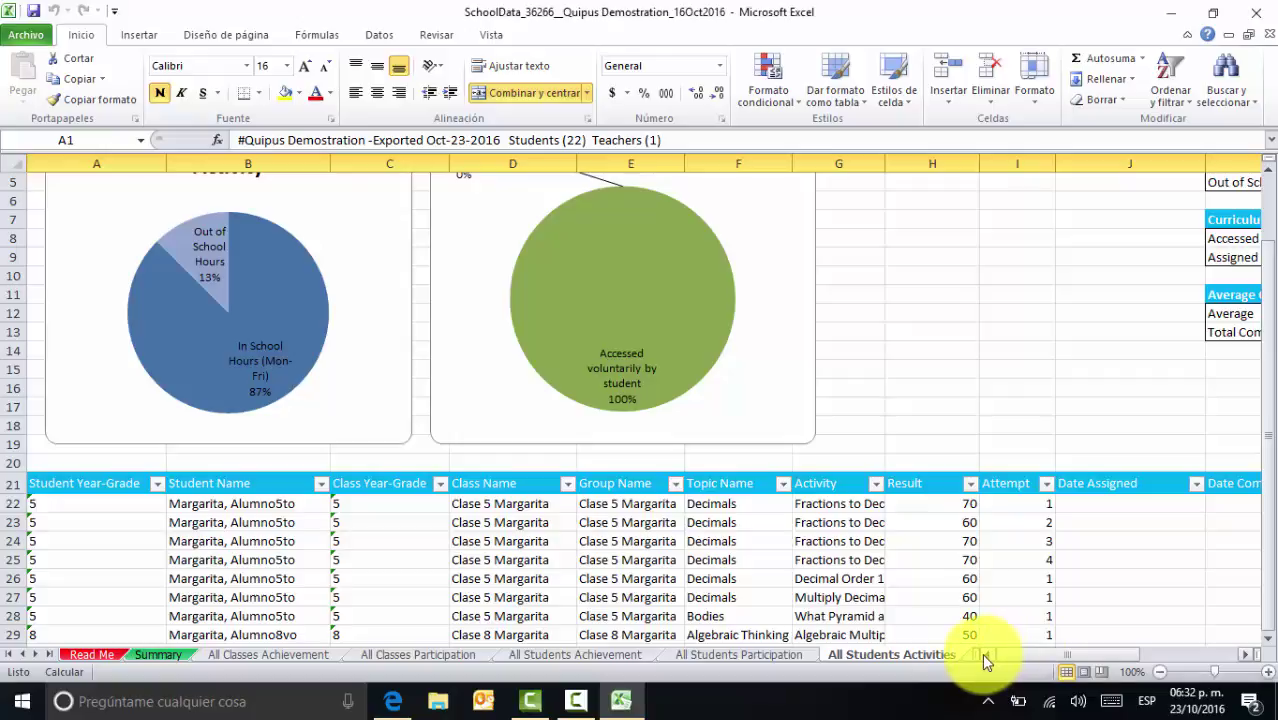
pyautogui.click(1252, 655)
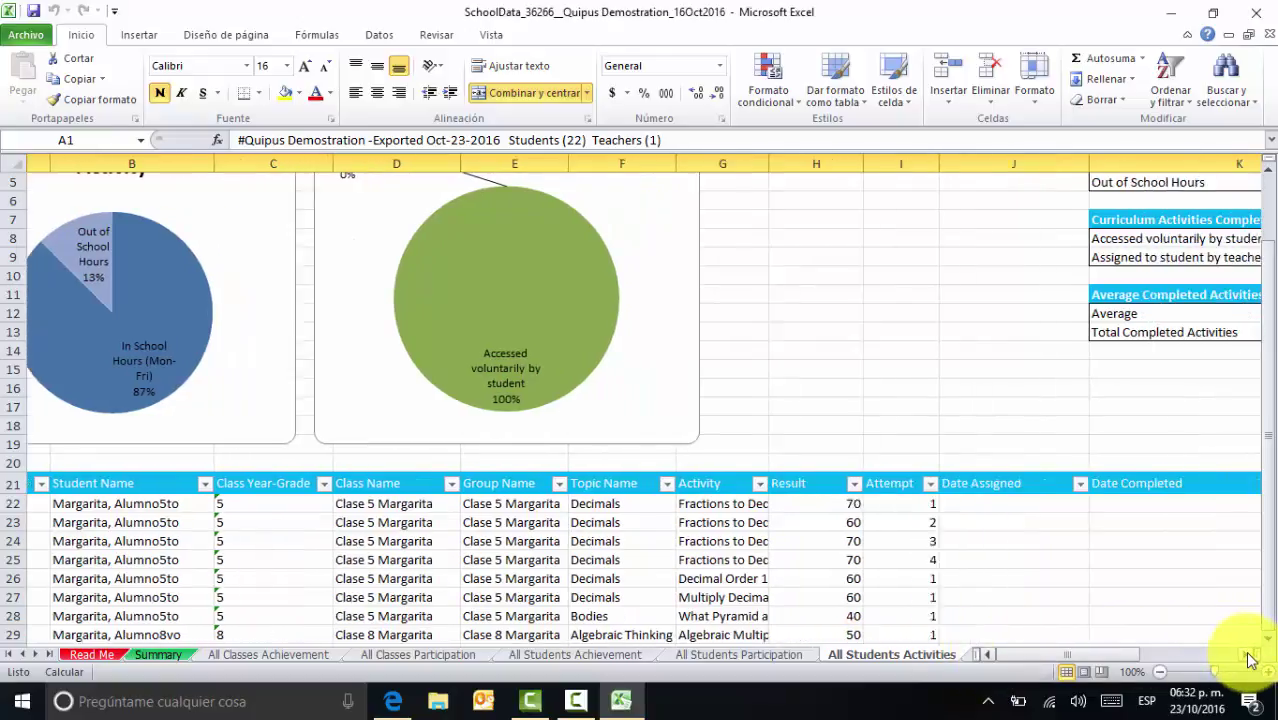
# Review the improvement chart and the score, improvement and recent attempt columns on the All Students Improvement sheet
pyautogui.click(966, 654)
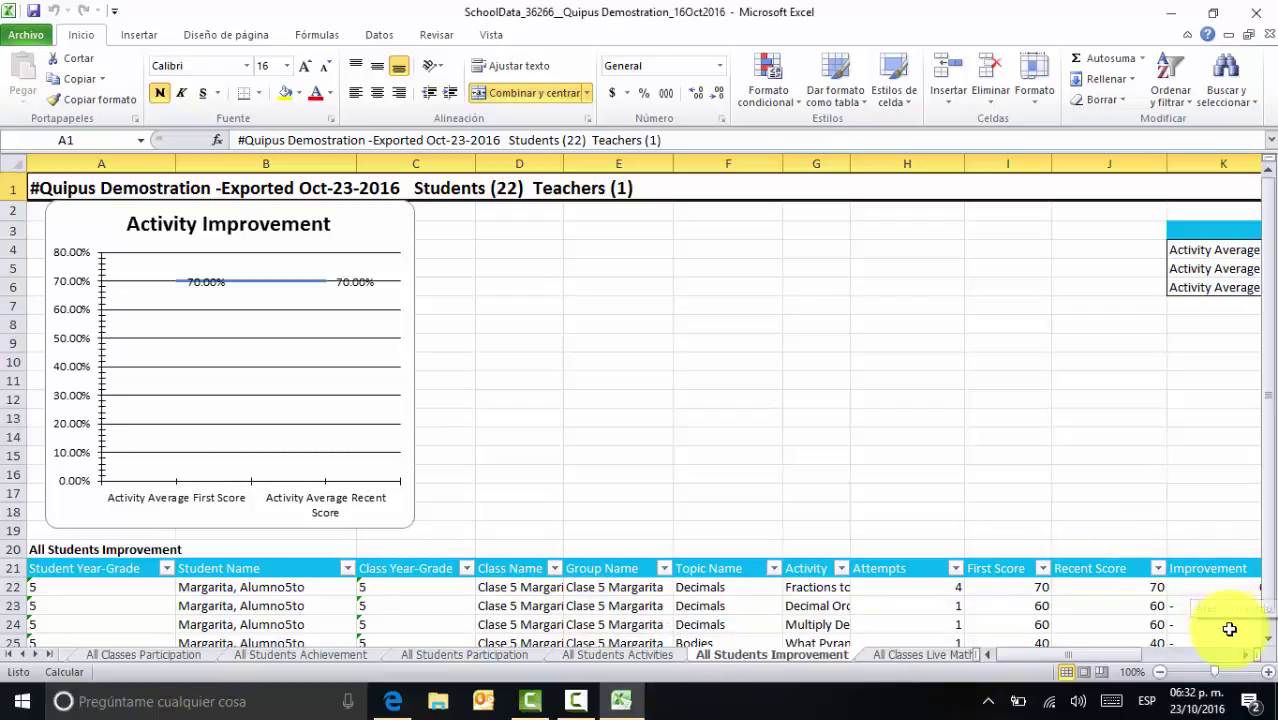
pyautogui.hscroll(5, 1243, 658)
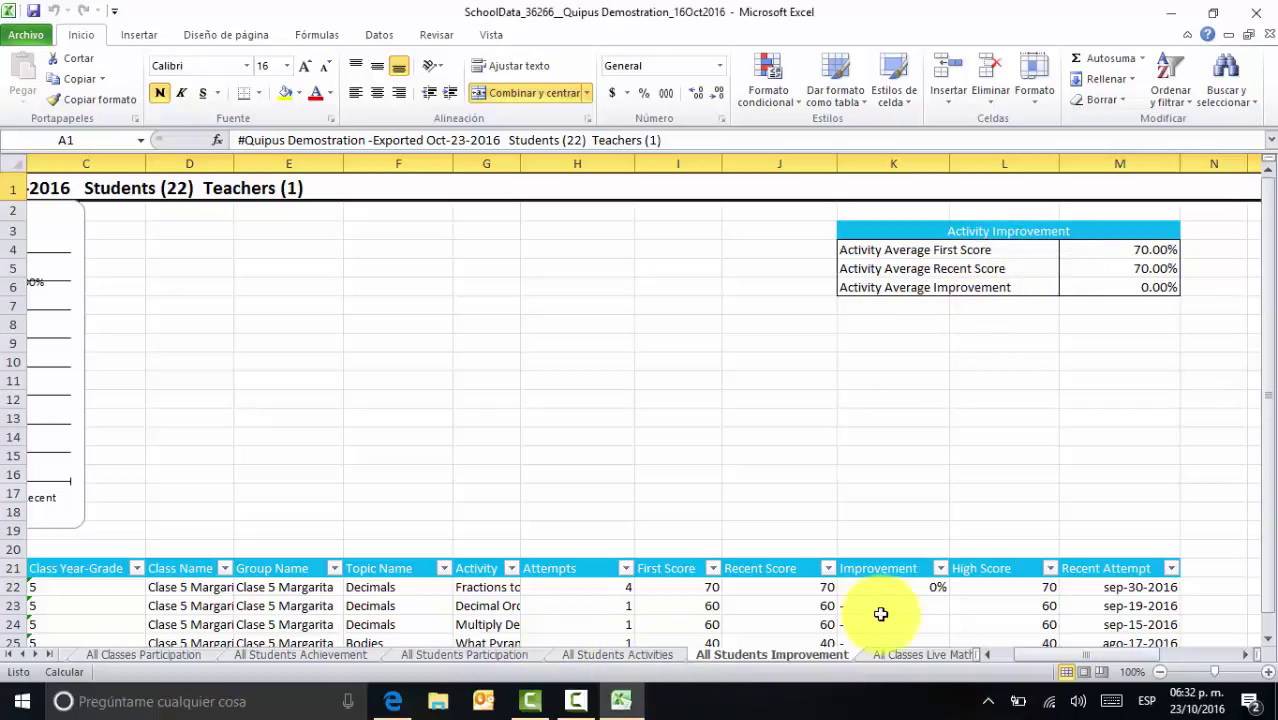
# Review the total correct, top score and accuracy per level on the All Classes and All Students Live Mathletics sheets
pyautogui.click(897, 655)
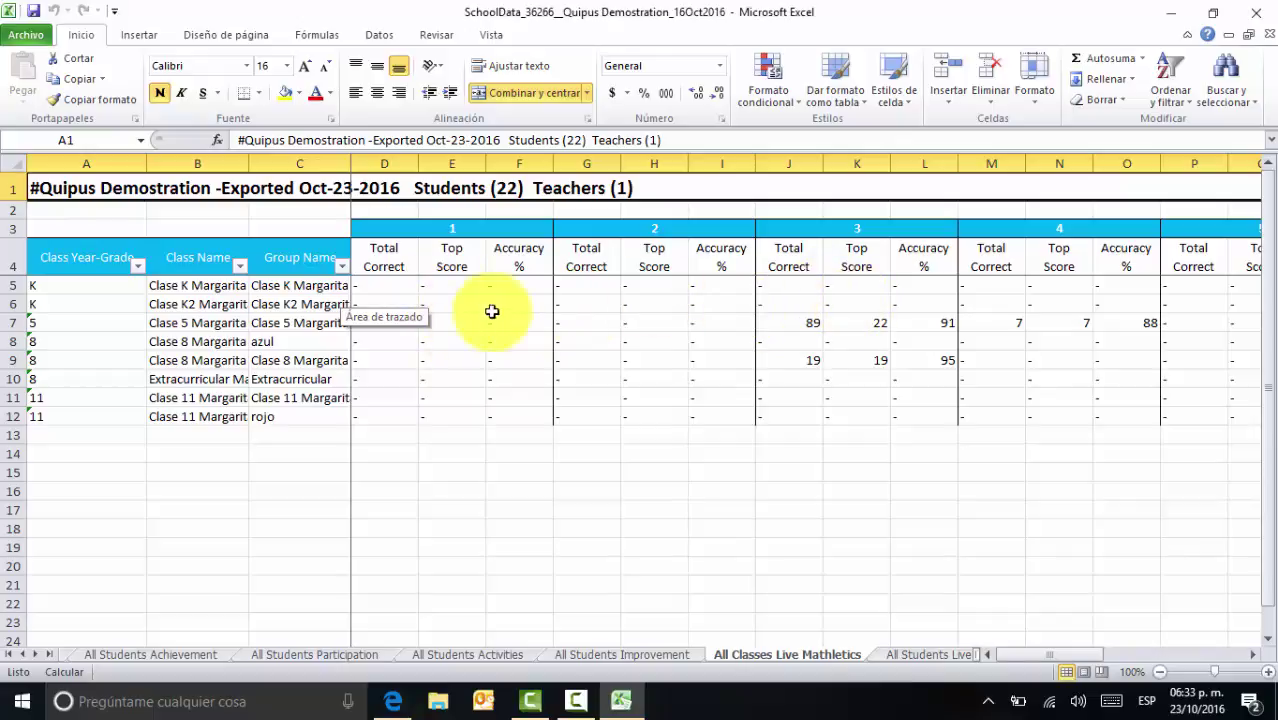
pyautogui.click(1253, 655)
pyautogui.click(1253, 655)
pyautogui.click(1252, 655)
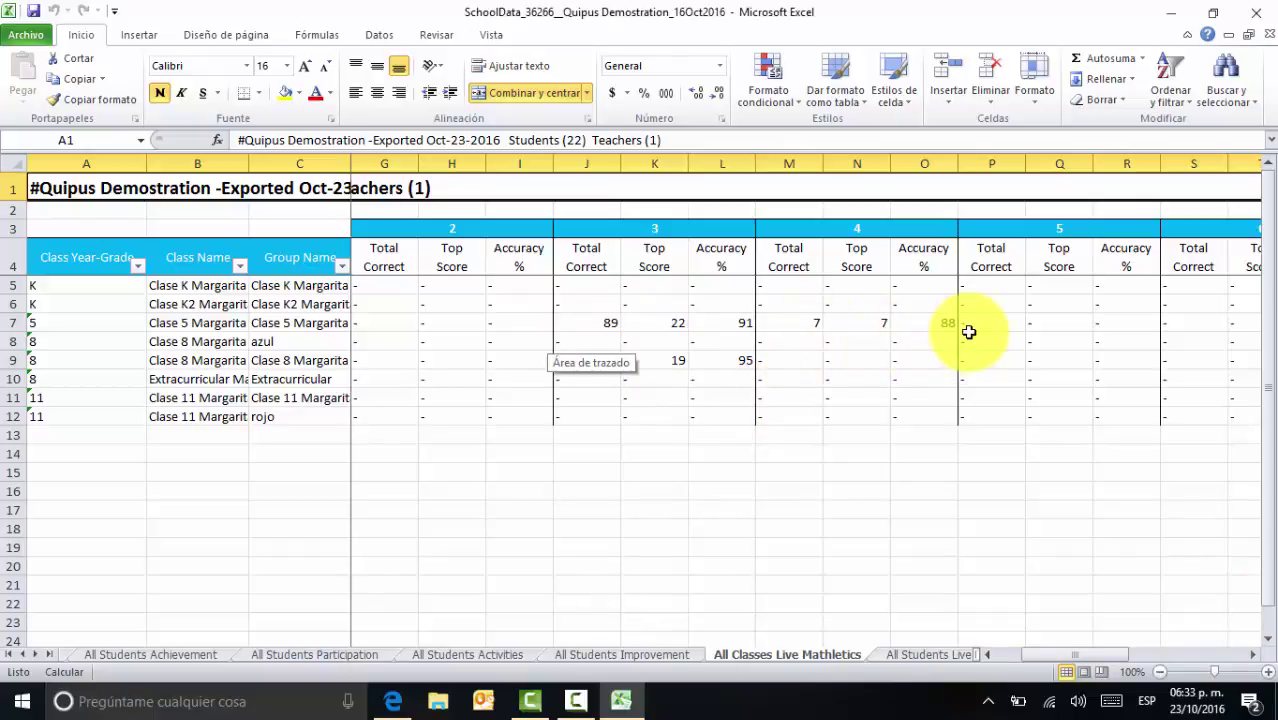
pyautogui.click(903, 657)
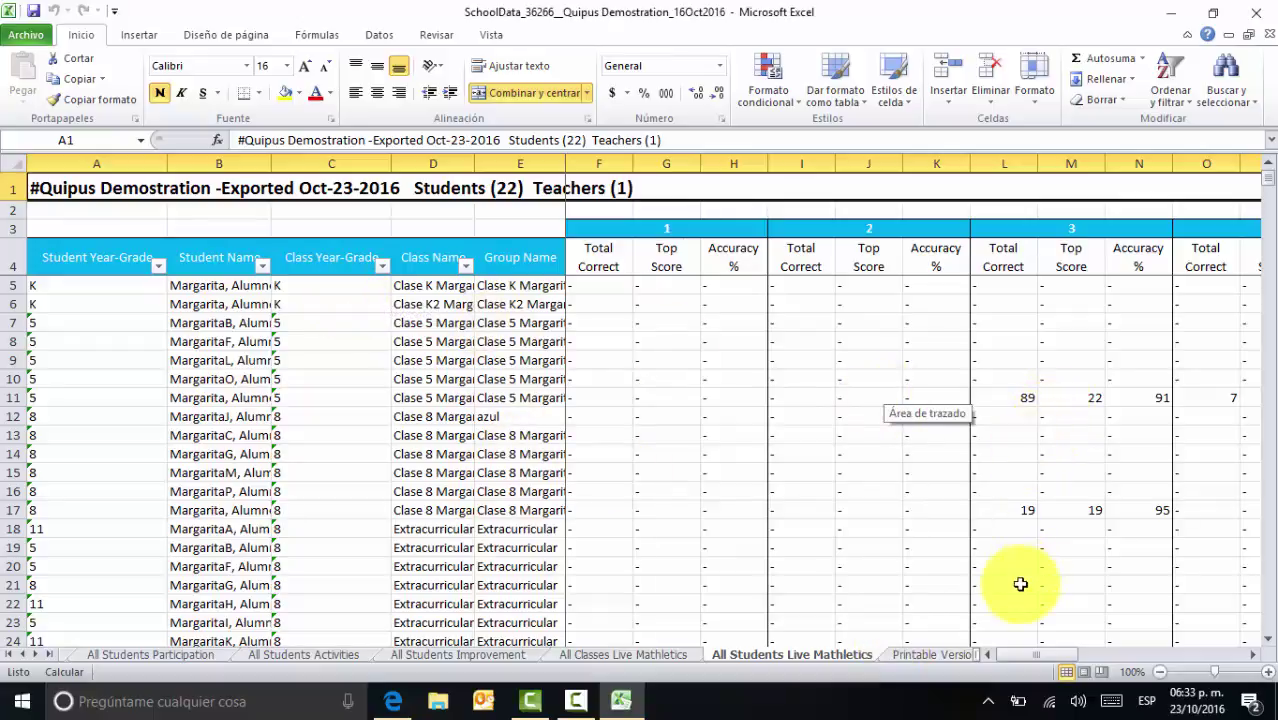
# Review the Achievement Percentage and Points Summary charts with their tables on the Printable Version sheet
pyautogui.click(924, 657)
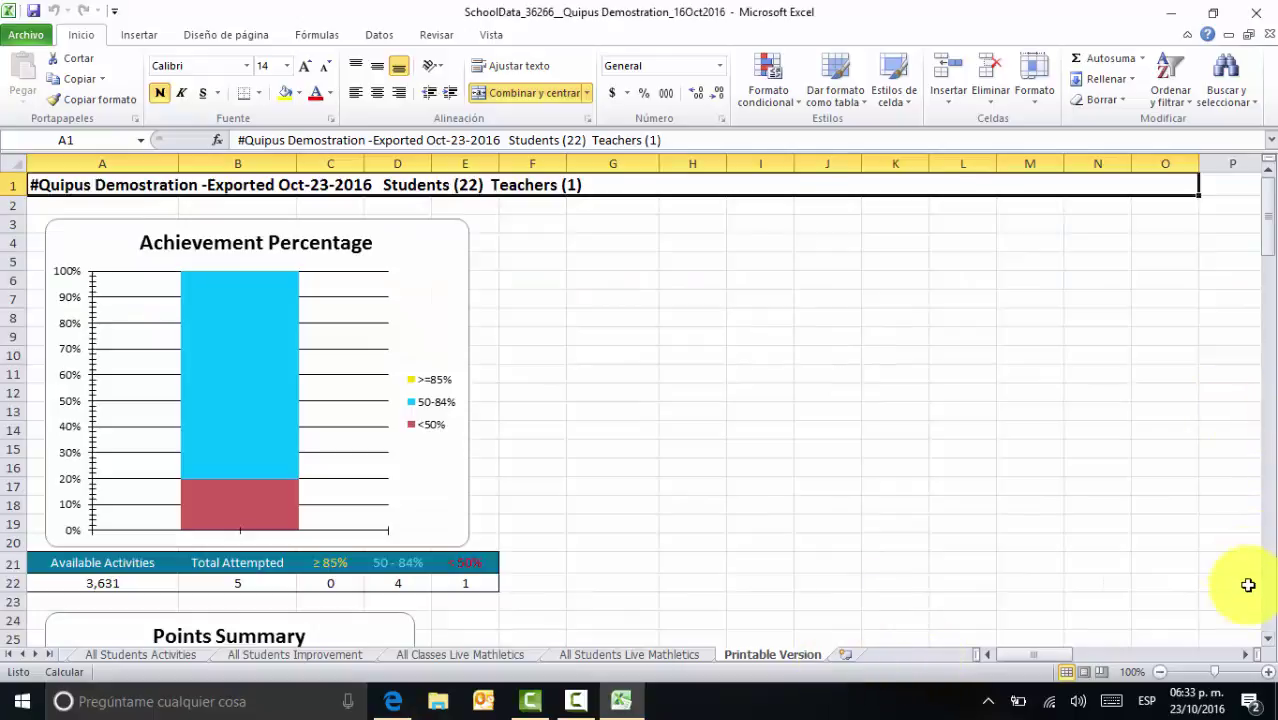
pyautogui.click(1267, 640)
pyautogui.click(1267, 644)
pyautogui.click(1267, 644)
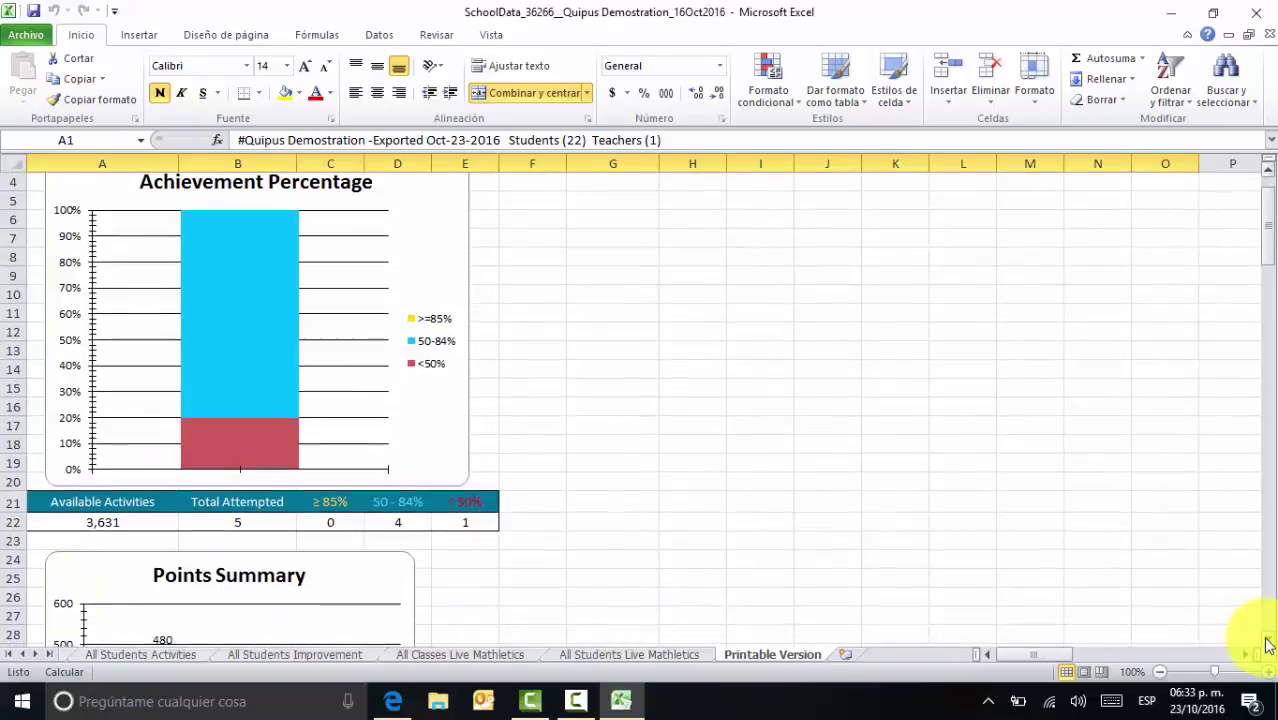
pyautogui.click(1267, 644)
pyautogui.click(1267, 644)
pyautogui.click(1267, 644)
pyautogui.click(1267, 644)
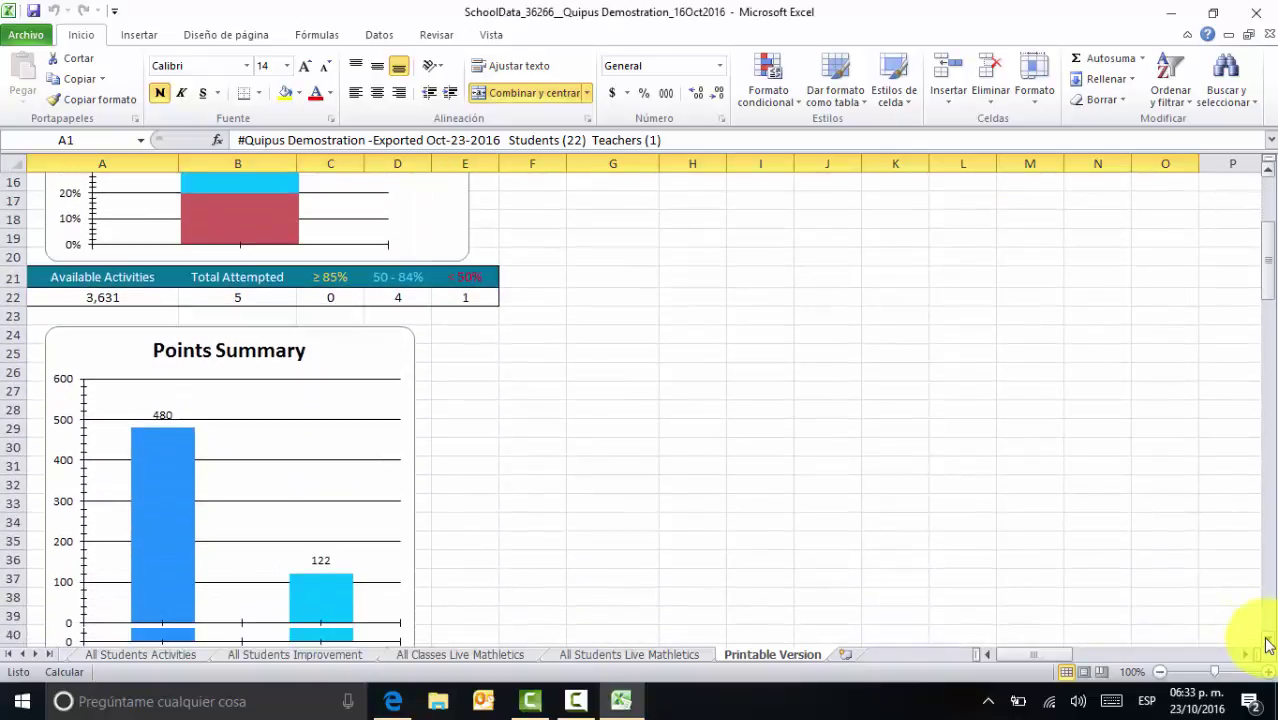
pyautogui.click(1267, 644)
pyautogui.click(1267, 644)
pyautogui.click(1267, 644)
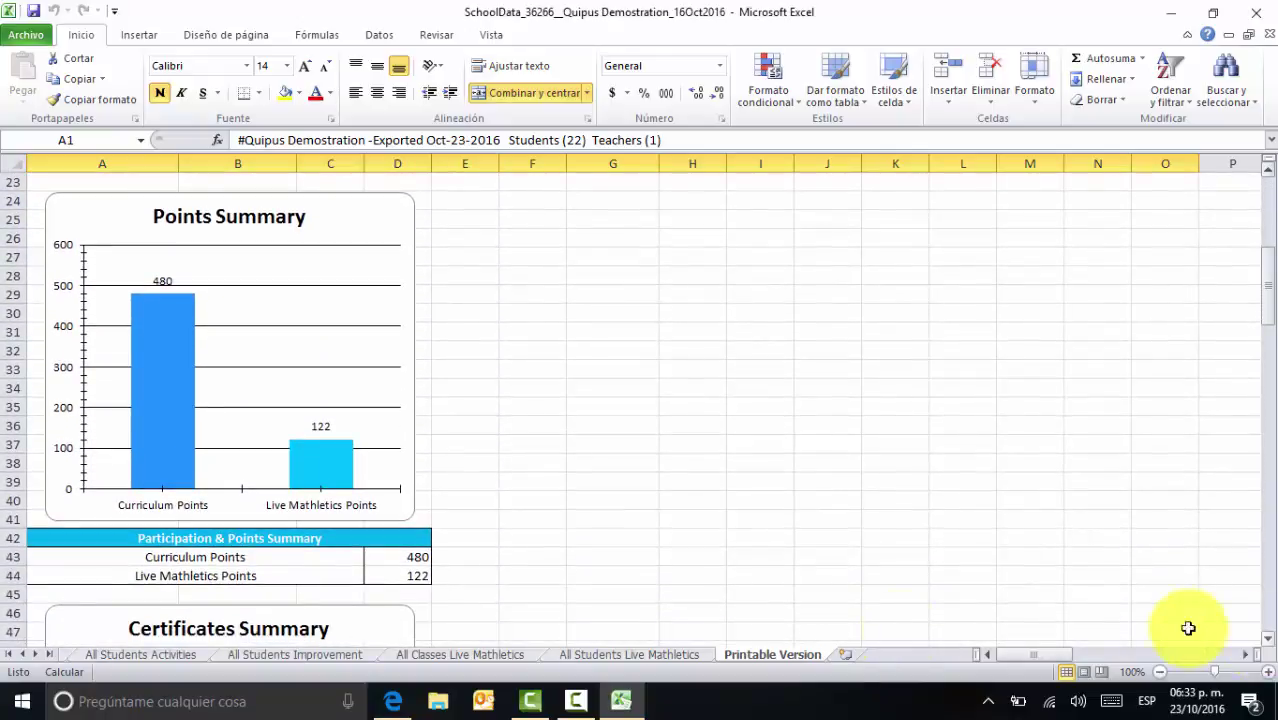
# Add a blank worksheet after the Printable Version sheet and return to Printable Version
pyautogui.click(845, 655)
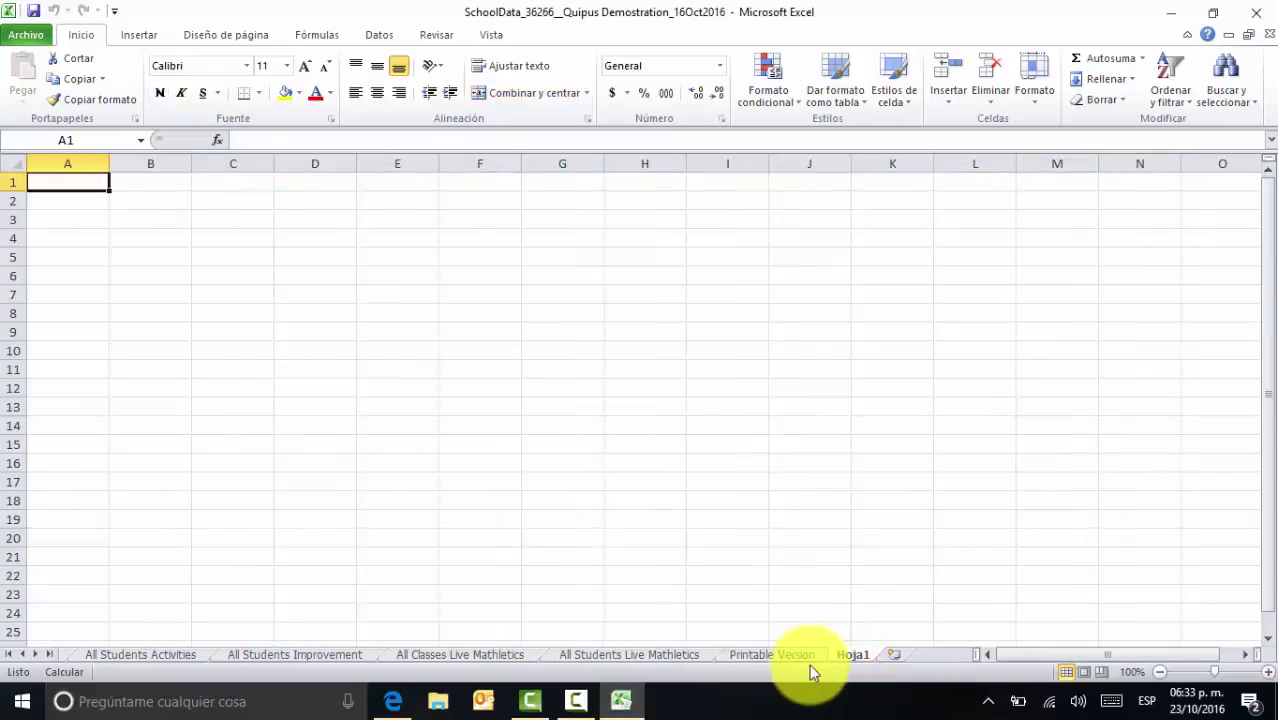
pyautogui.click(800, 660)
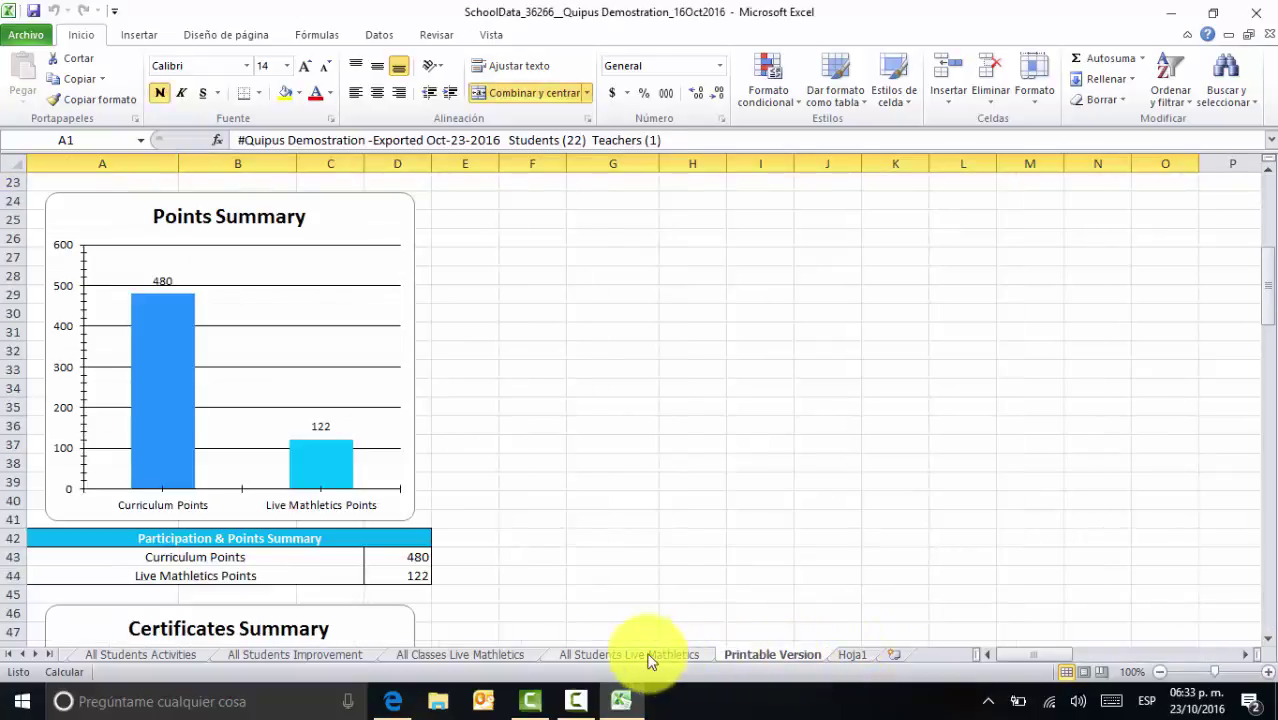
# Revisit the All Classes Live Mathletics, All Students Improvement and All Students Activities sheets, and bring the workbook's first sheet names into view
pyautogui.click(455, 655)
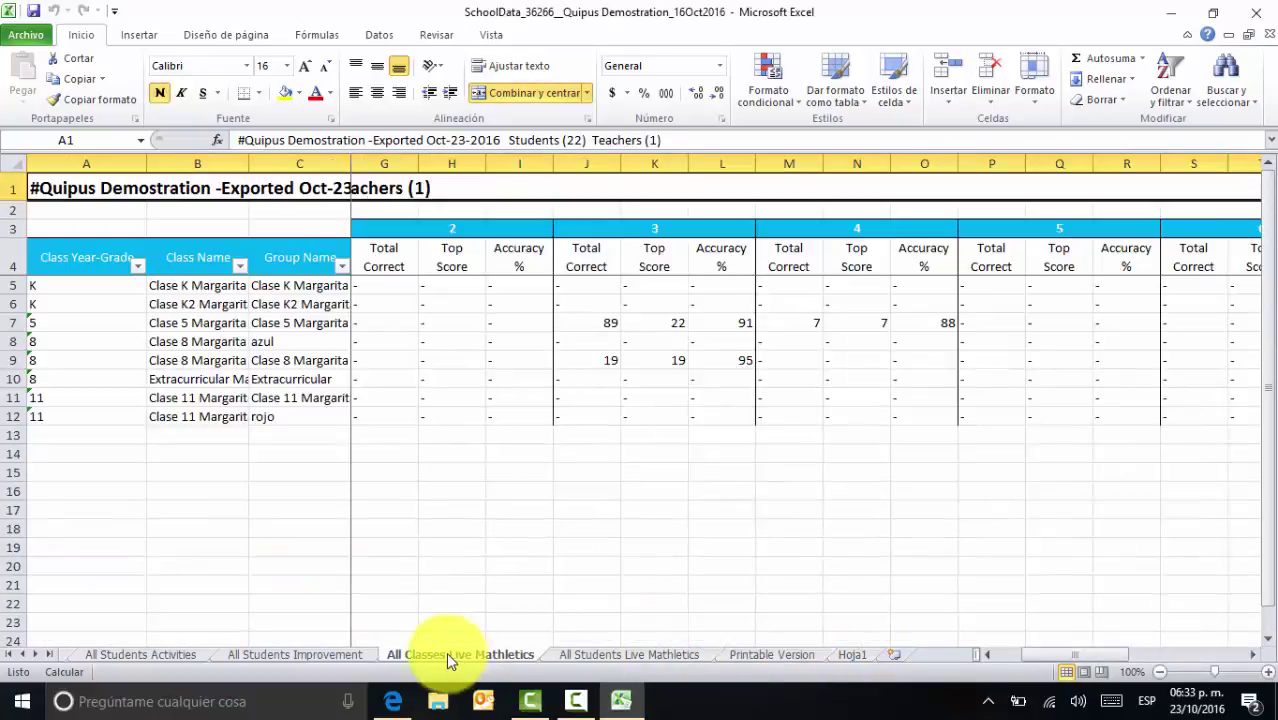
pyautogui.click(338, 652)
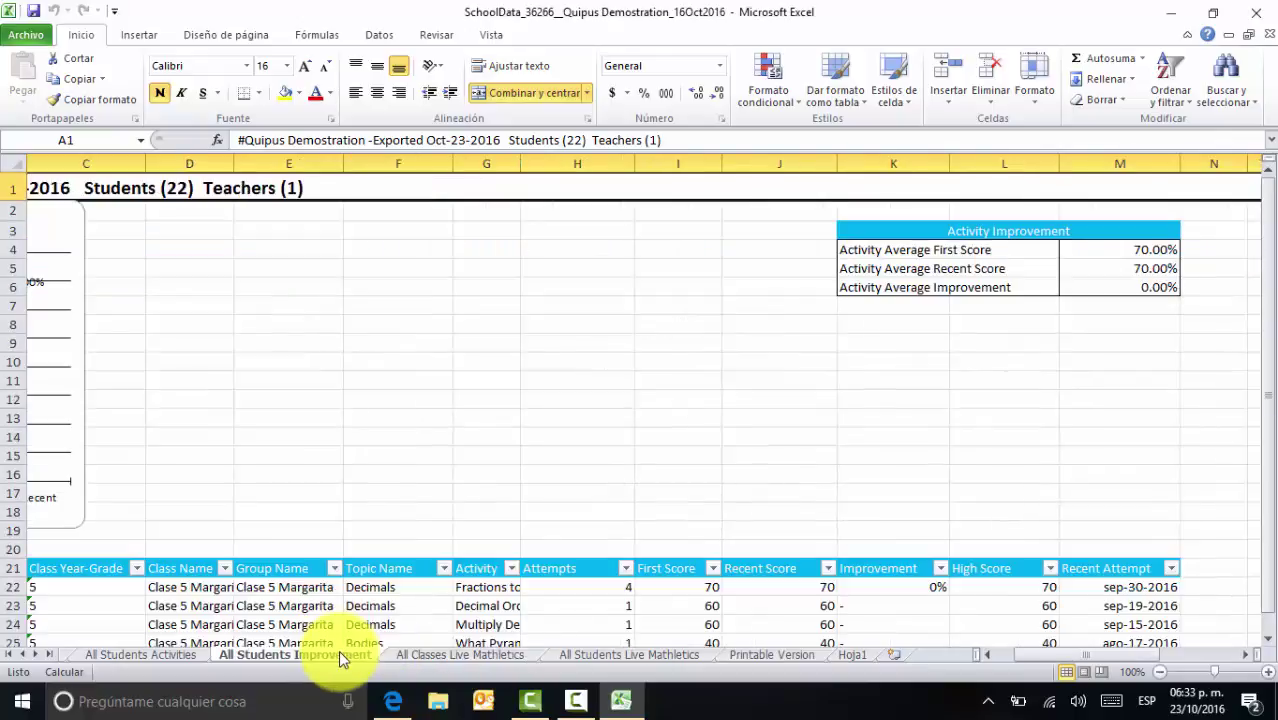
pyautogui.click(185, 657)
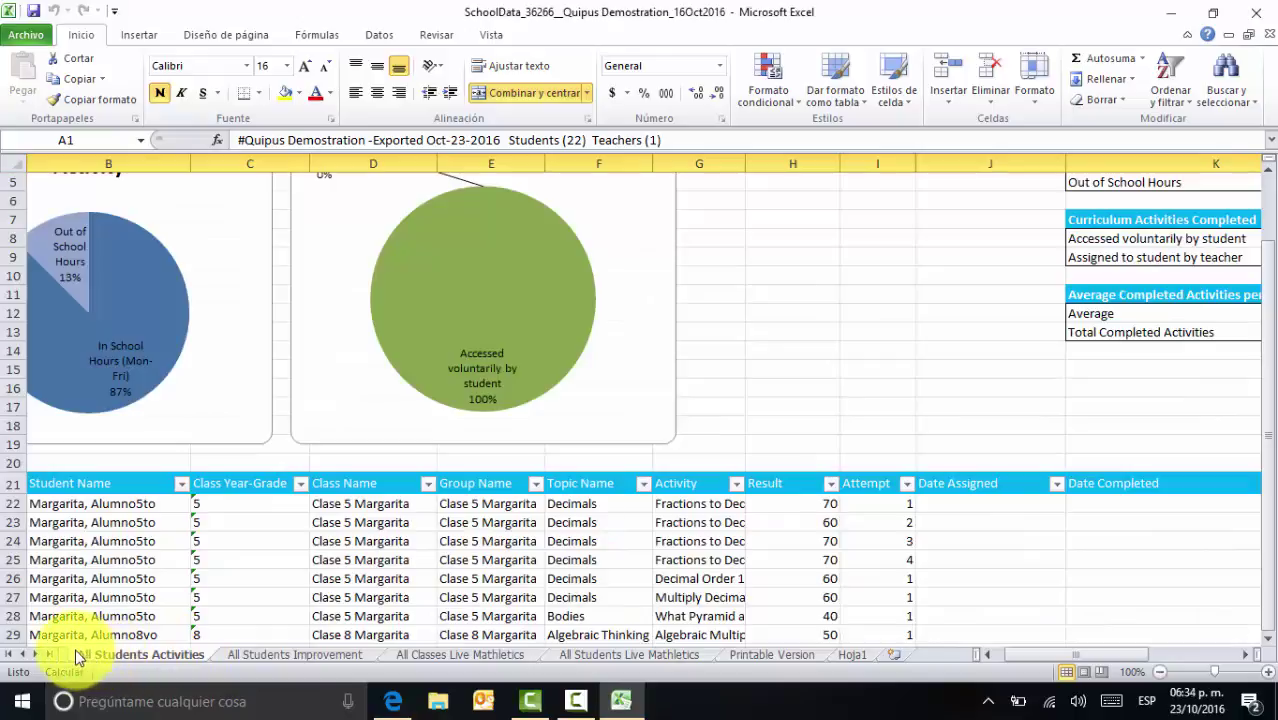
pyautogui.click(23, 654)
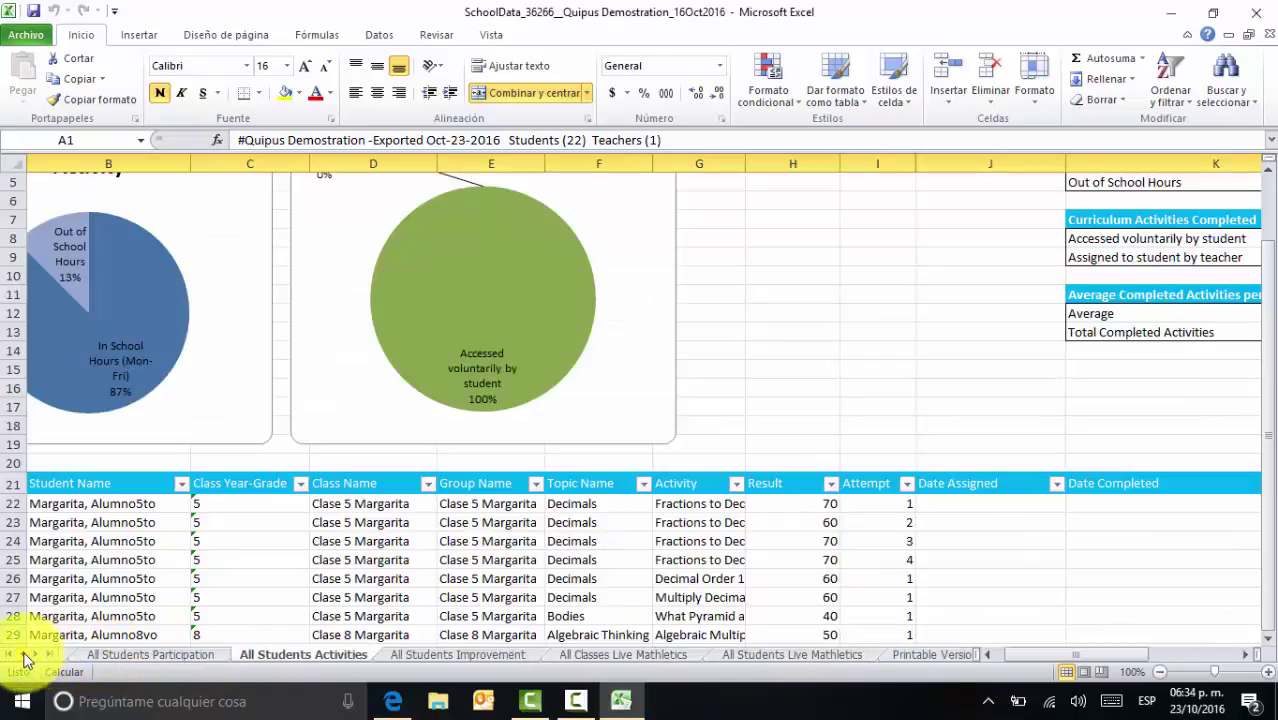
pyautogui.click(23, 654)
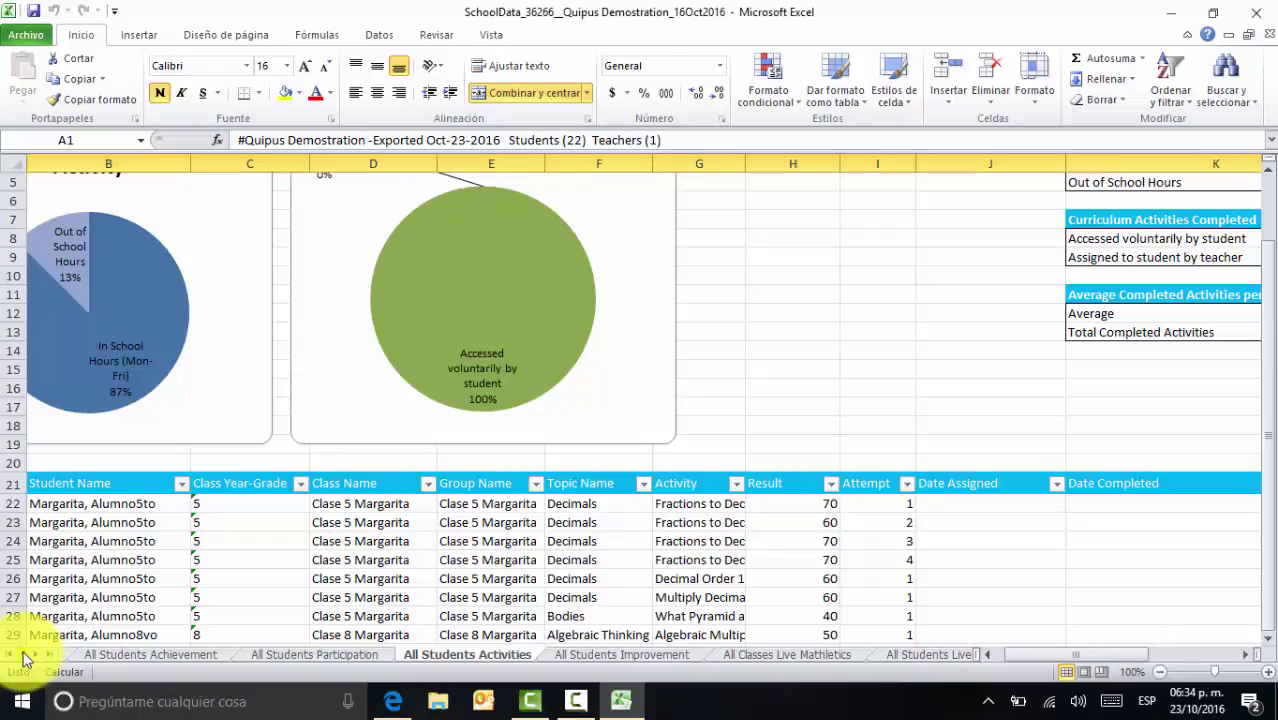
pyautogui.click(12, 655)
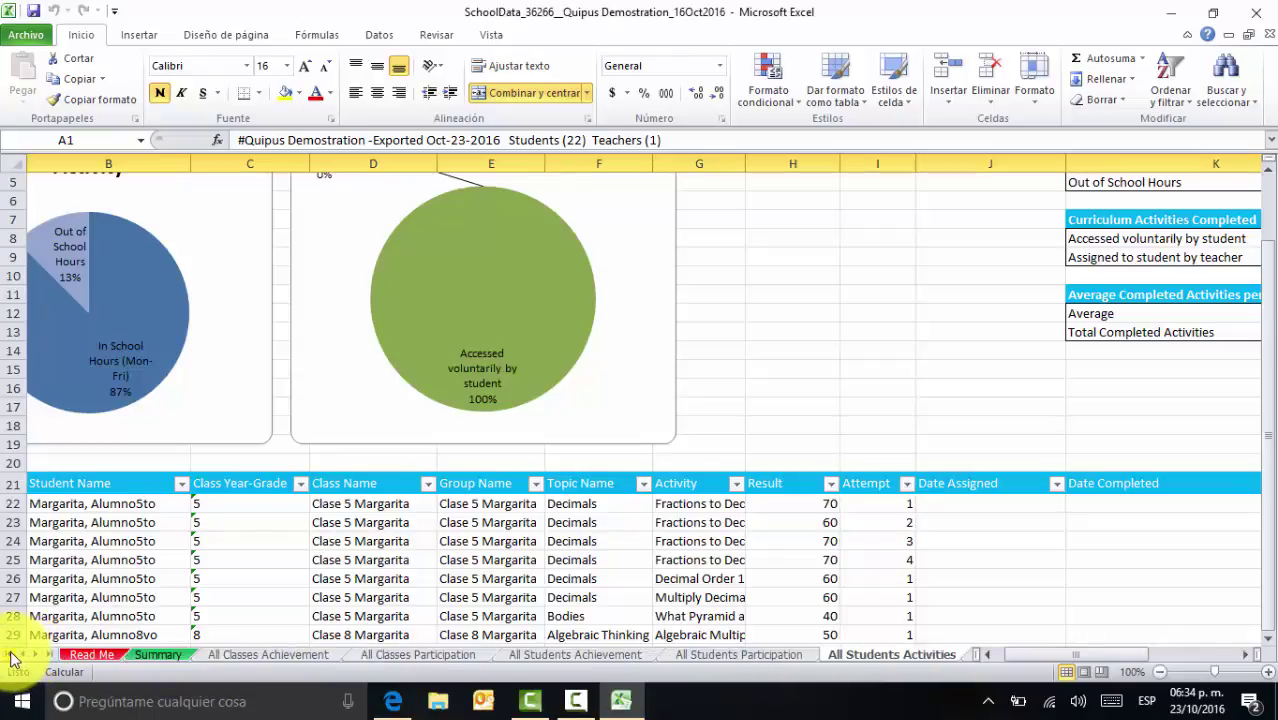